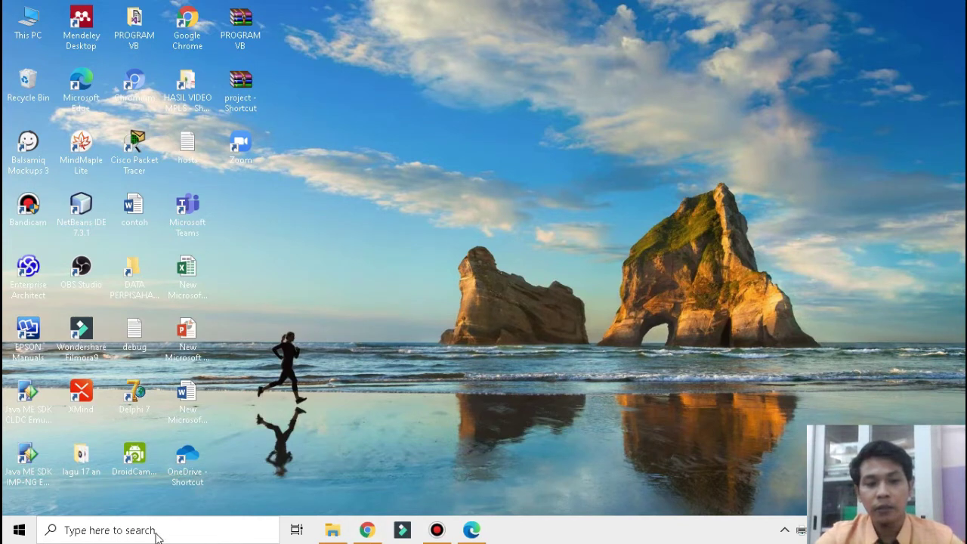
- Open the New Microsoft Word Document file from the desktop in Word
left_click(188, 401)
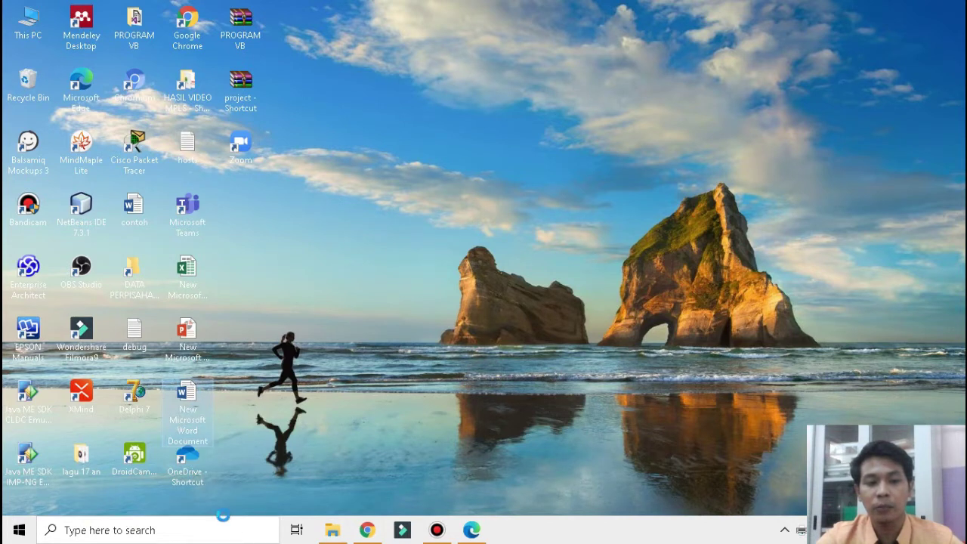
key("Return")
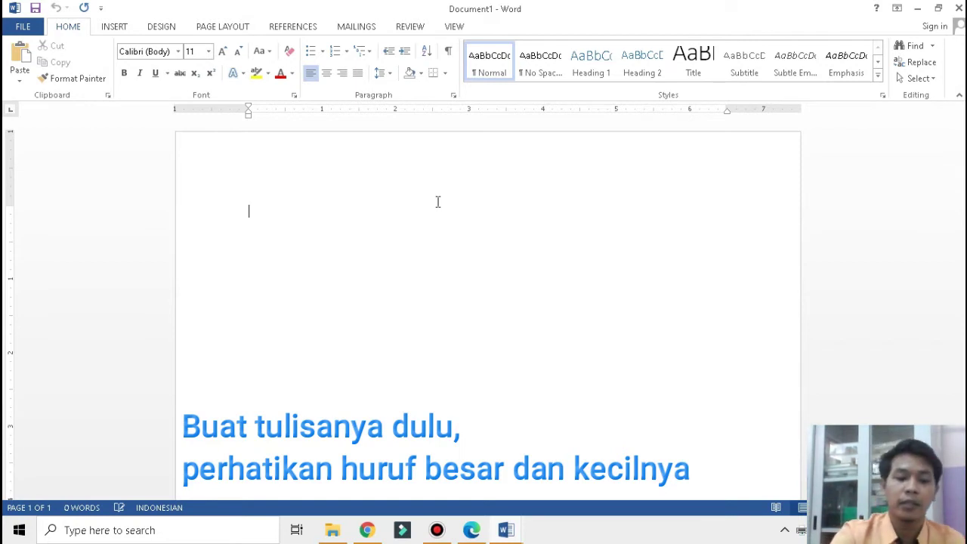
- Type 'Selamat Memperingati hari', 'Sumpah Pemuda' and '28 Oktober 2020' on three lines, dismissing the proofing notice
type("Sel")
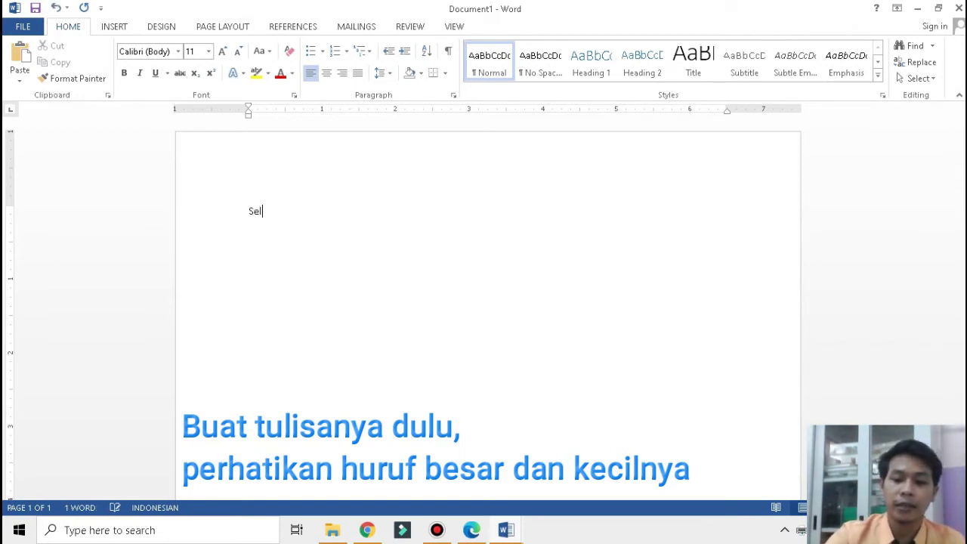
type("amat")
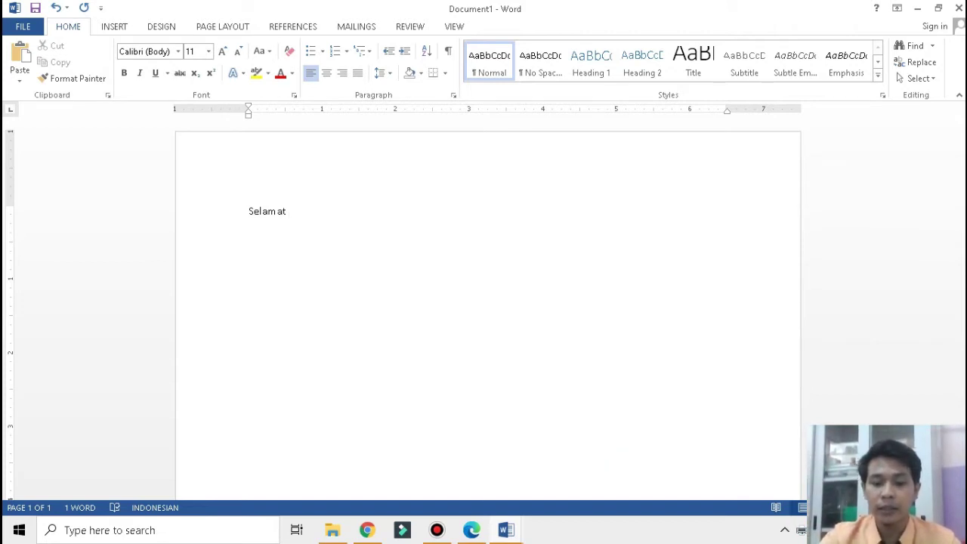
type(" Memp")
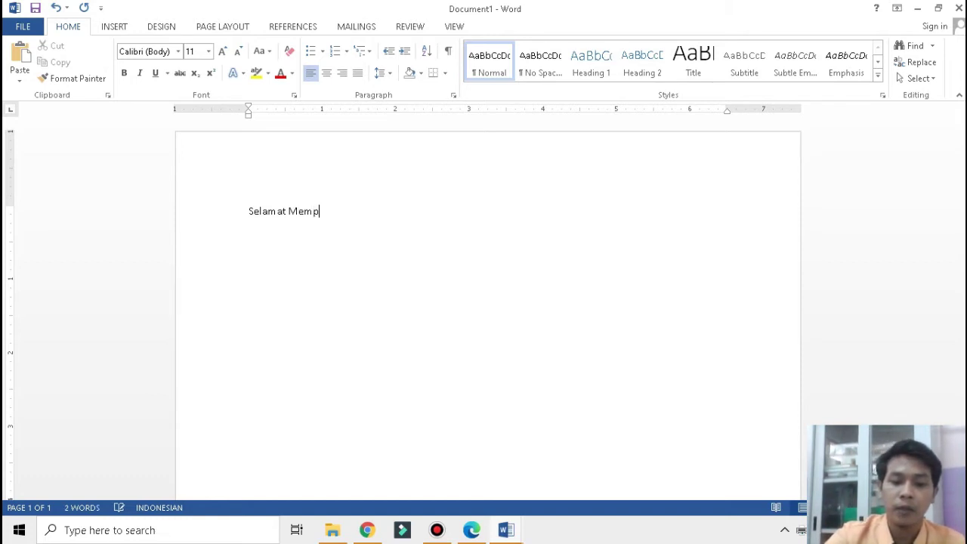
type("eringat")
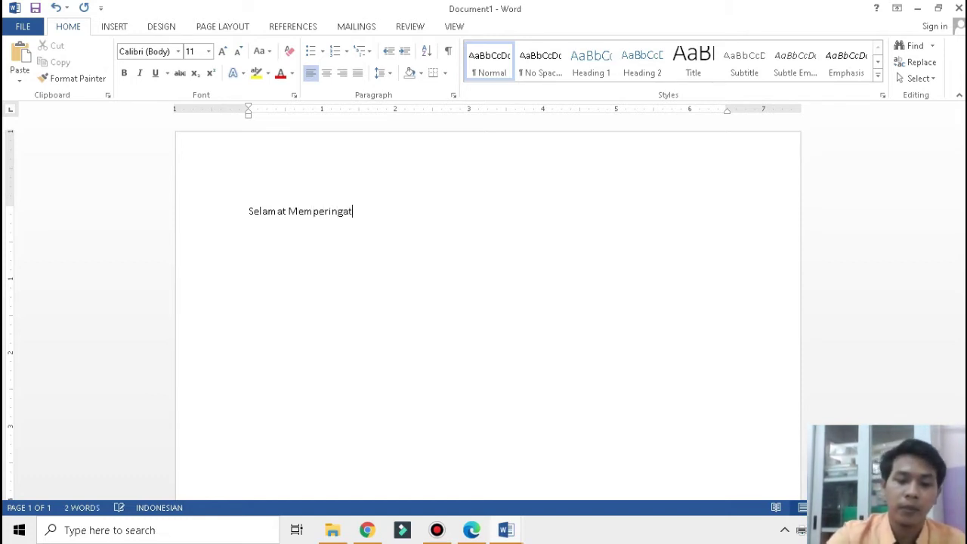
type("i h")
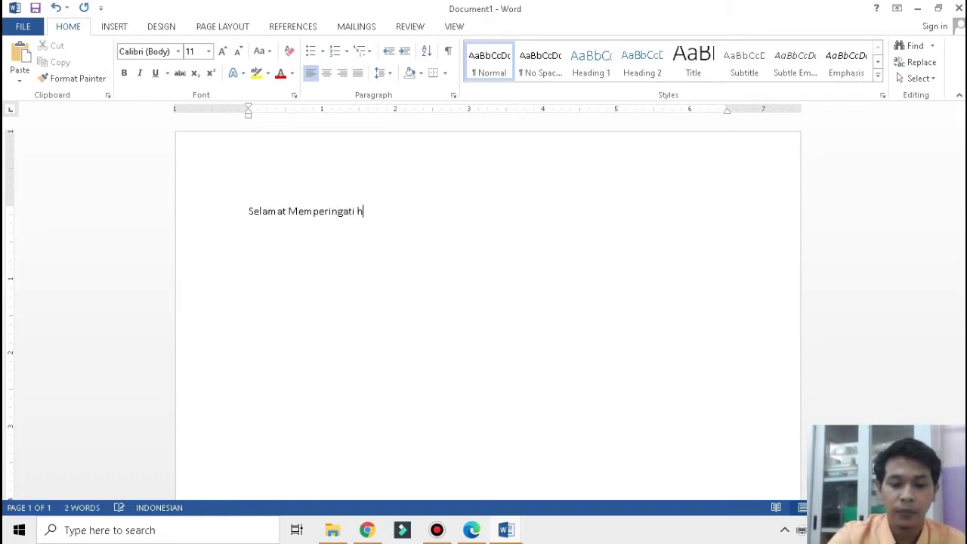
type("ari")
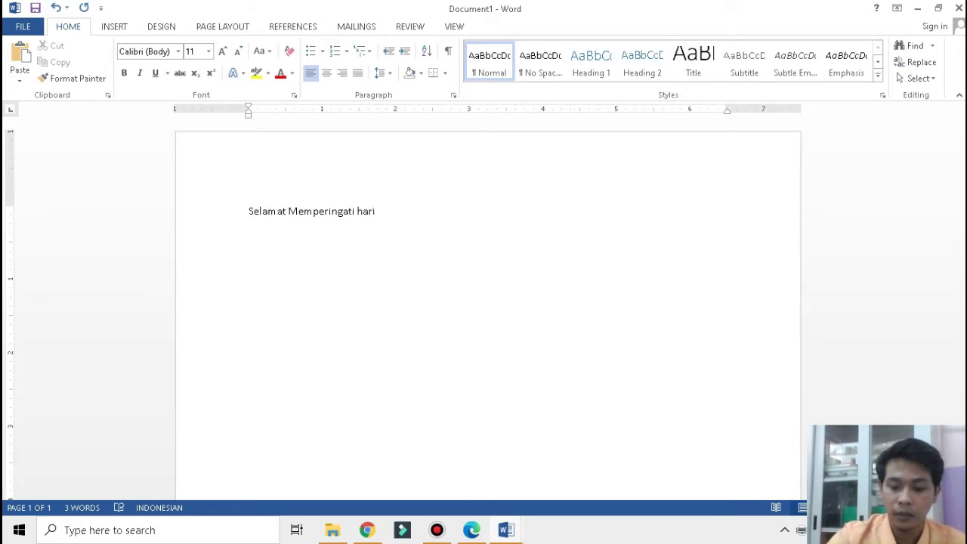
key("Return")
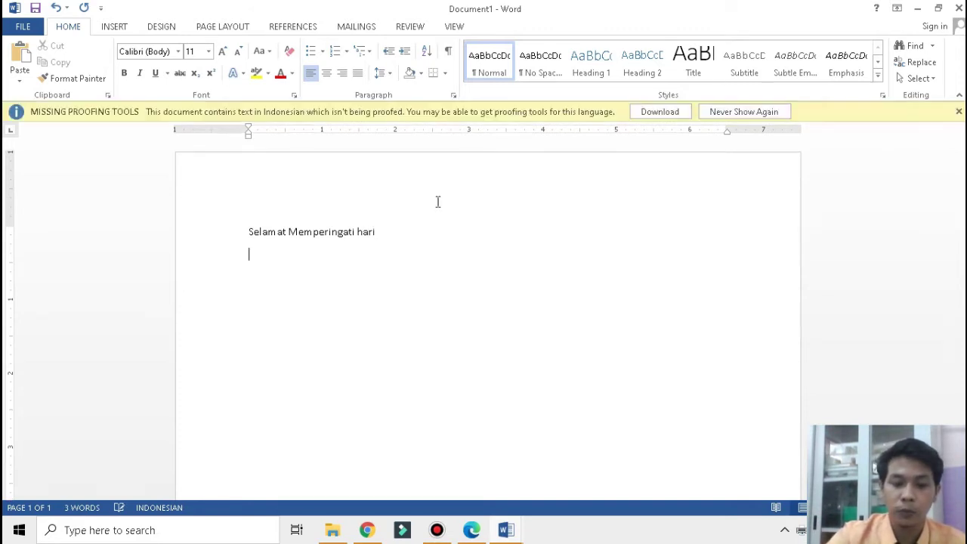
type("Sum")
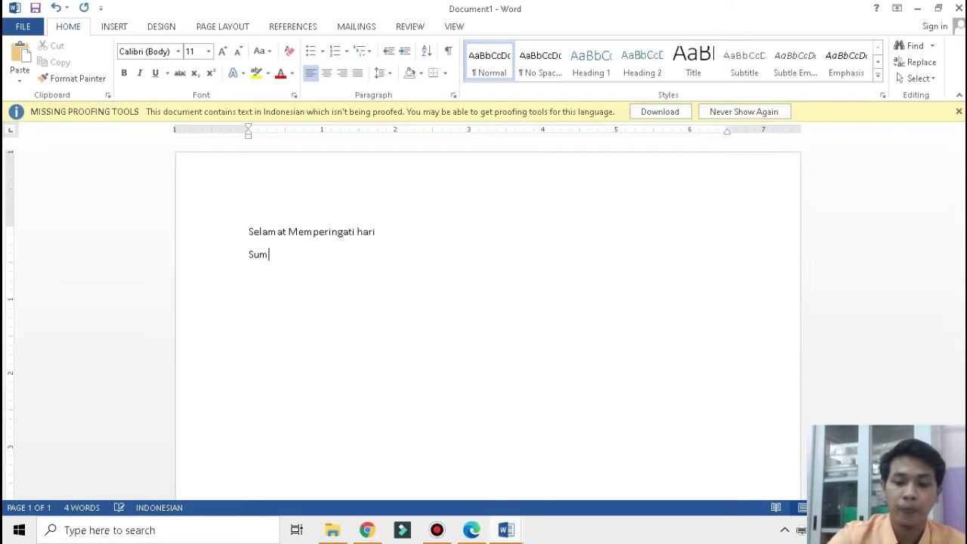
type("pah Pem")
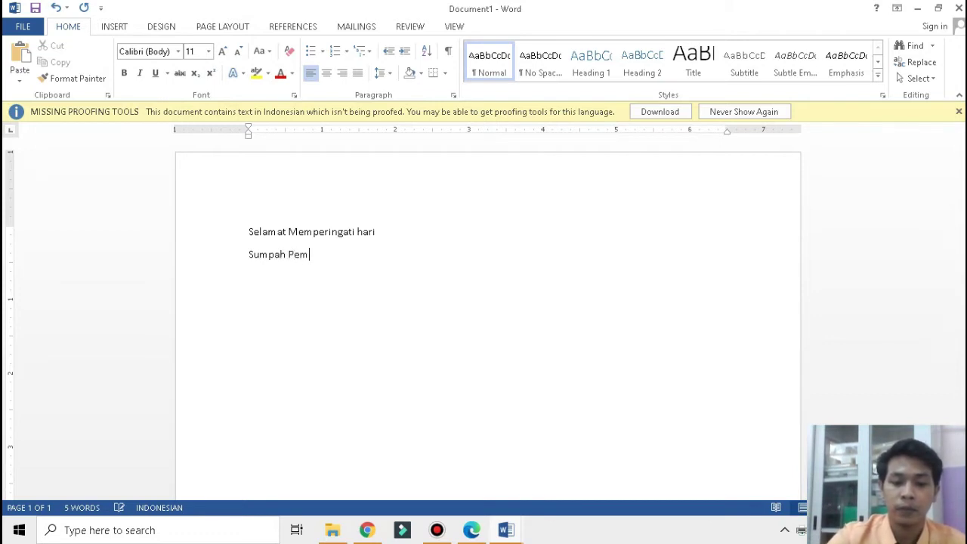
type("uda")
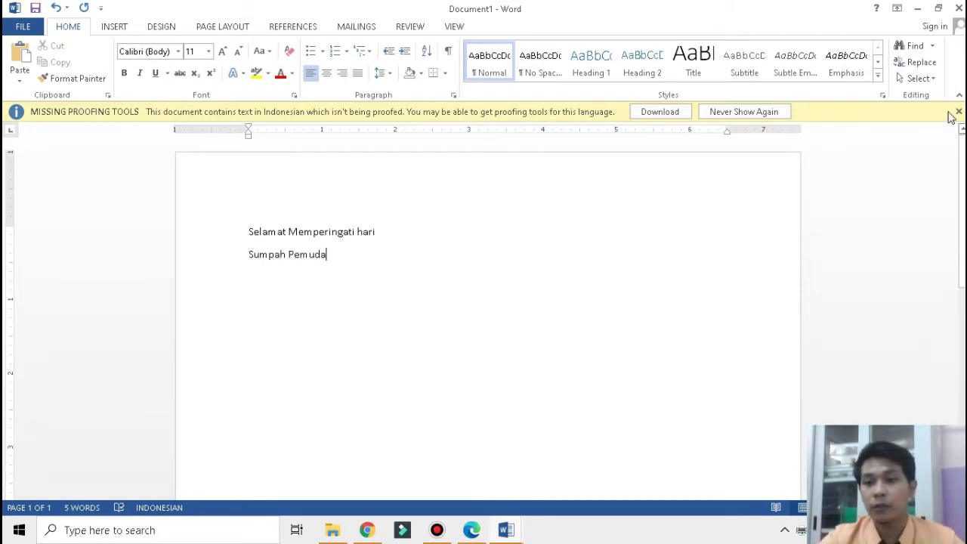
left_click(959, 111)
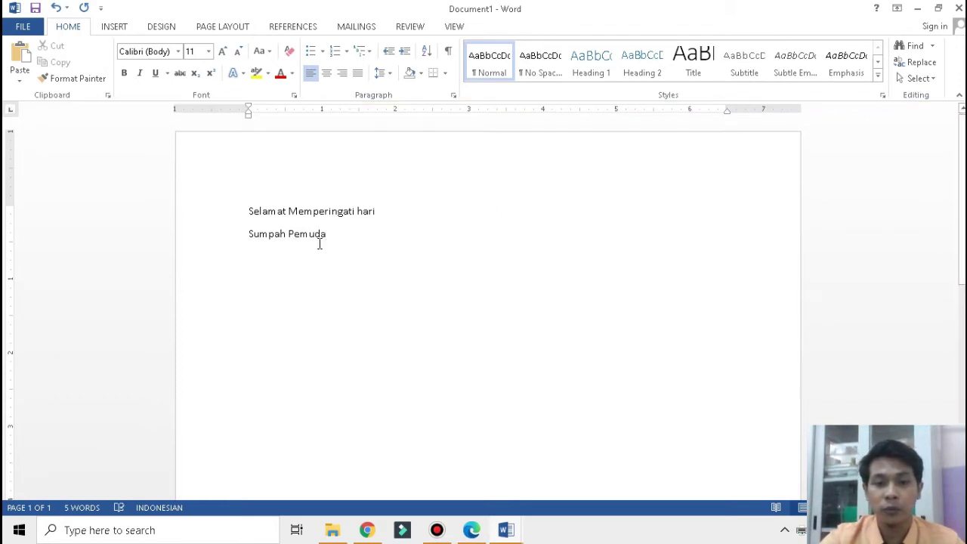
key("Return")
type("2")
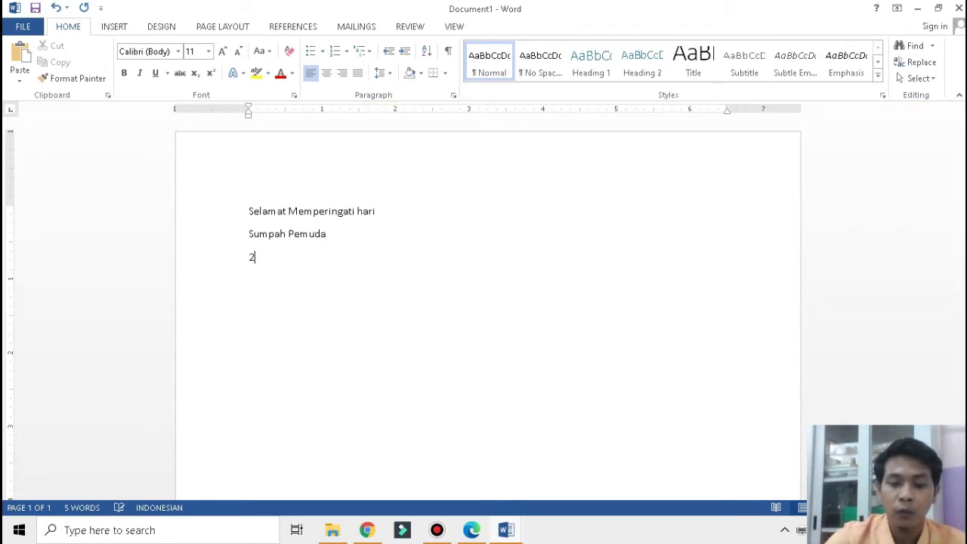
type("8 Okt")
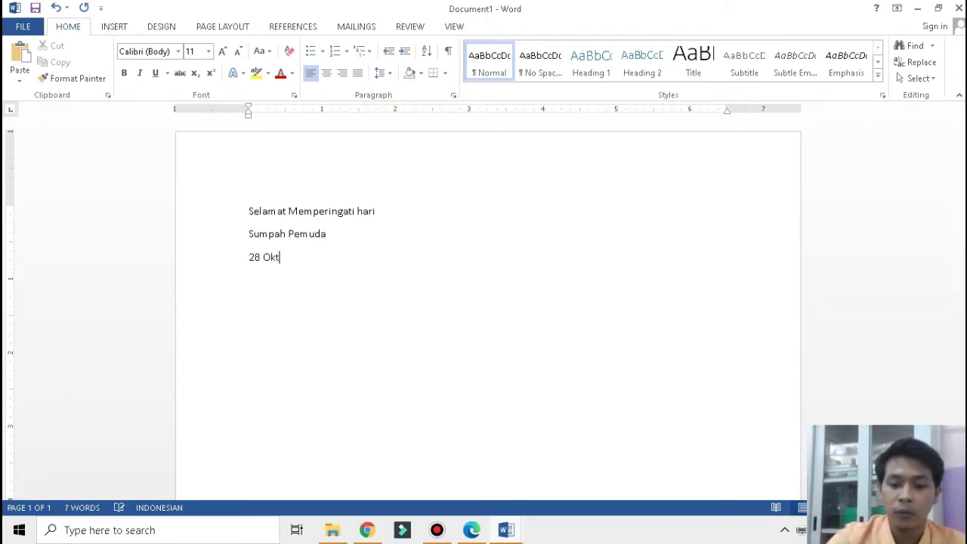
type("ober 20")
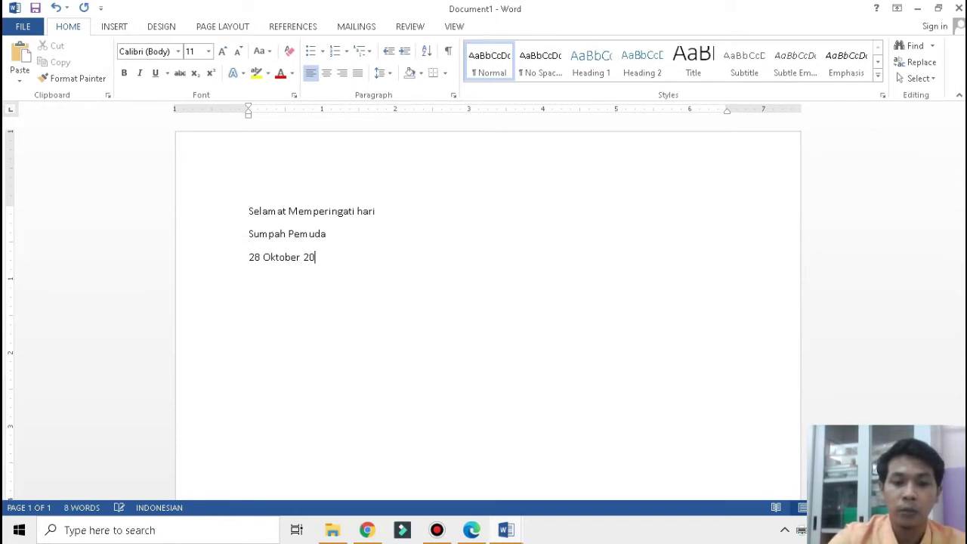
type("20")
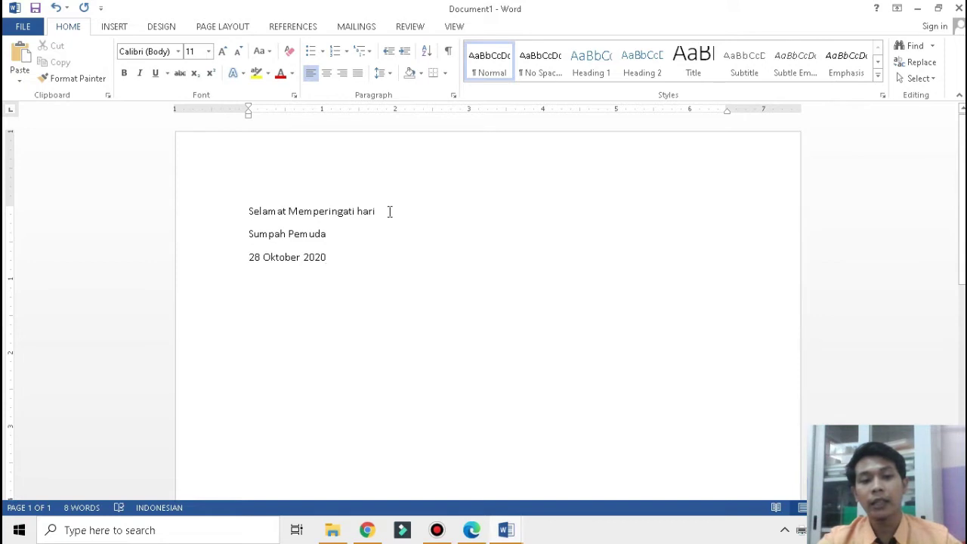
- Select the three greeting lines from 'Selamat' through '28 Oktober 2020'
left_click(250, 211)
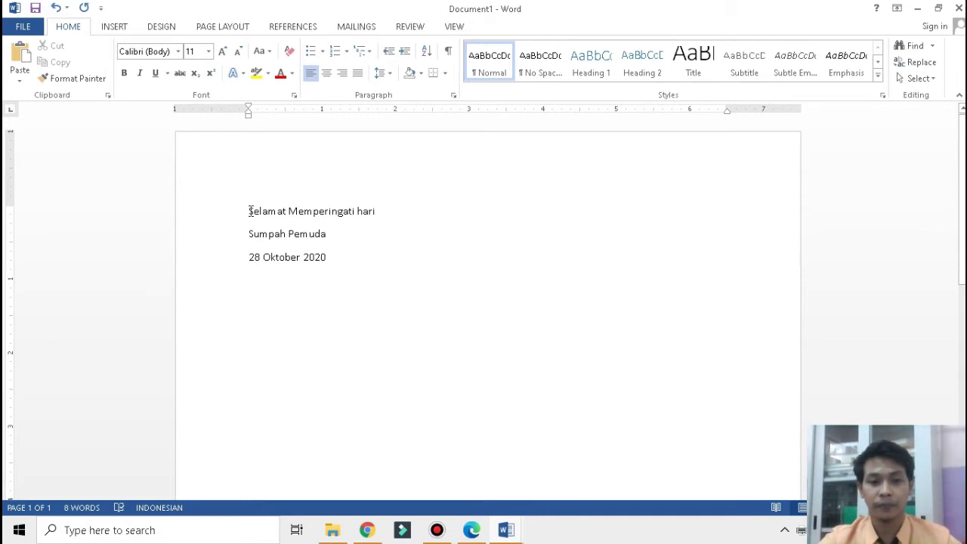
mouse_move(249, 211)
left_mouse_down()
mouse_move(356, 278)
mouse_move(339, 264)
left_mouse_up()
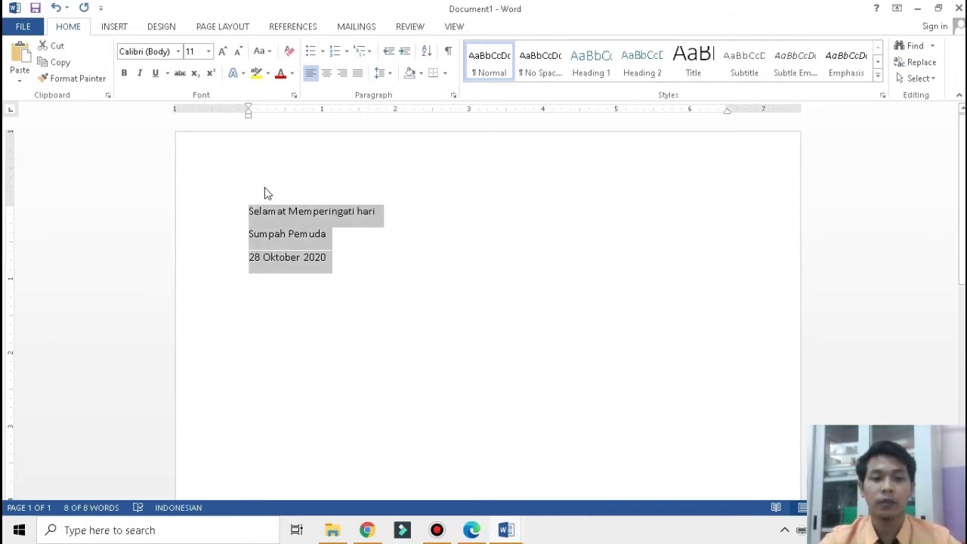
left_click(247, 212)
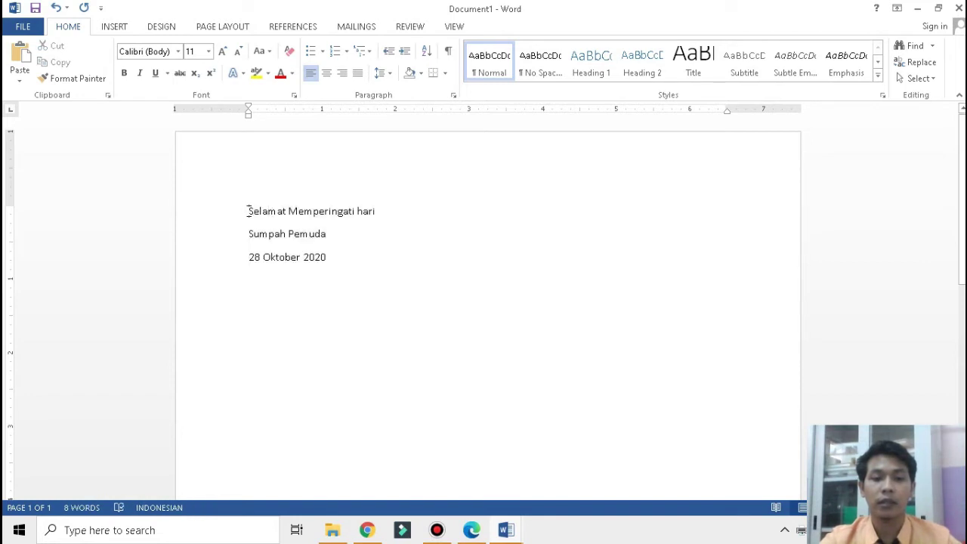
left_click_drag(248, 211, 328, 260)
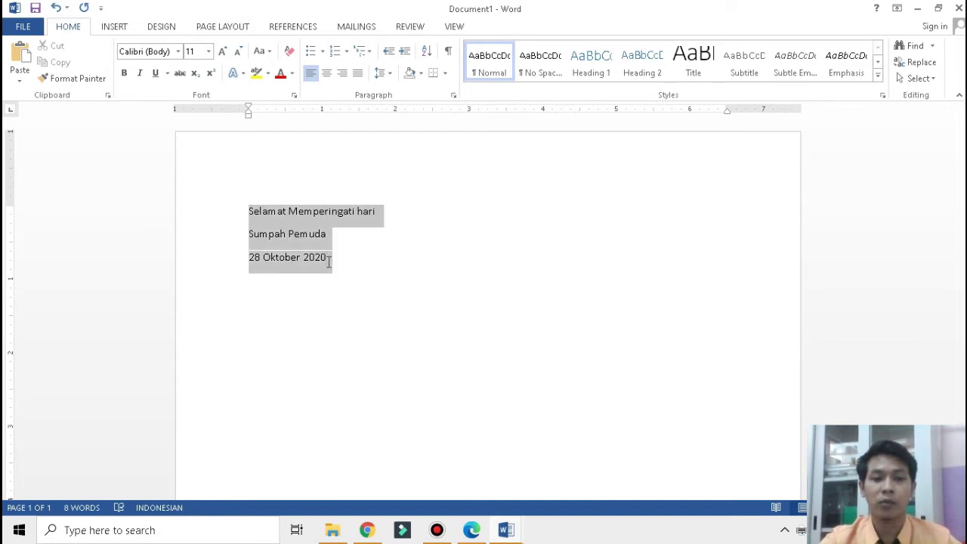
left_click_drag(329, 262, 329, 263)
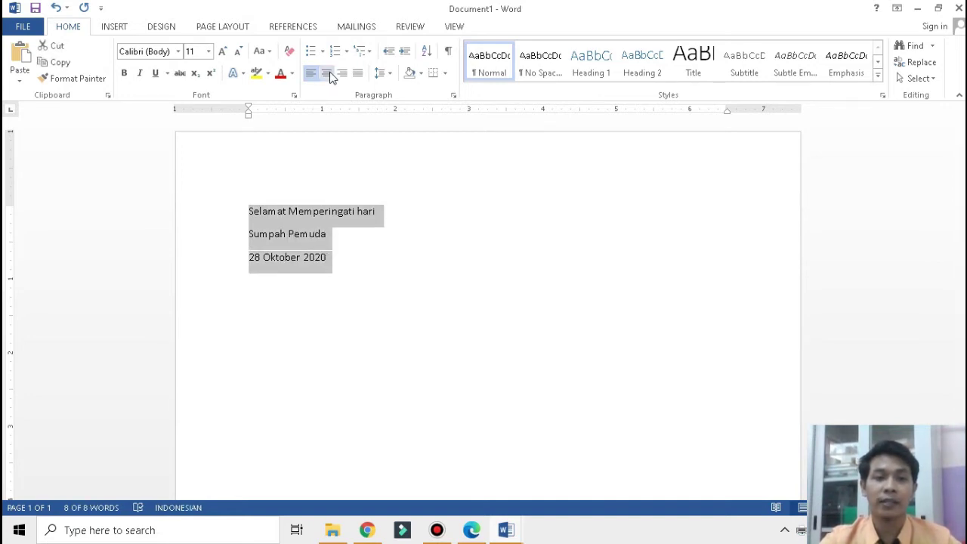
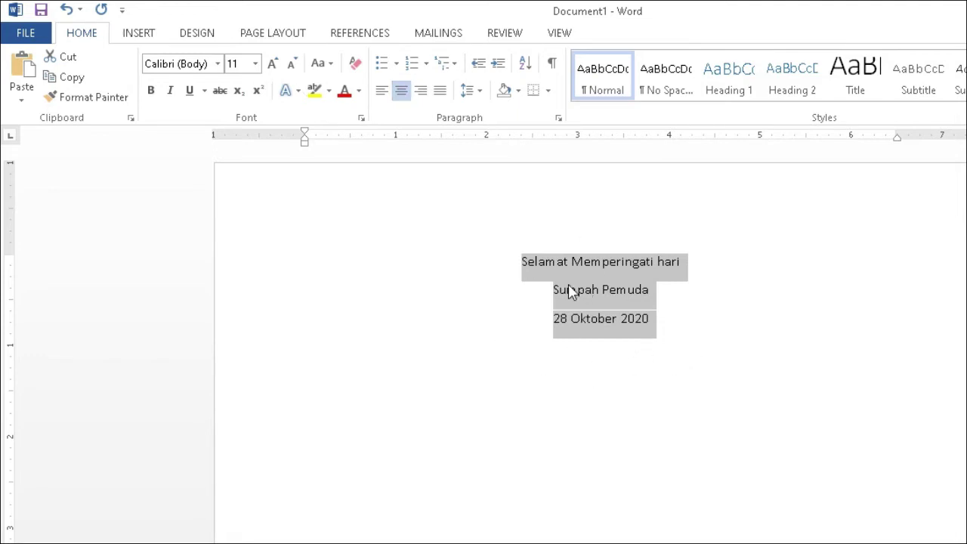
- Set 'Selamat Memperingati hari', 'Sumpah Pemuda' and '28 Oktober 2020' in bold Arial Rounded MT Bold
left_click(506, 260)
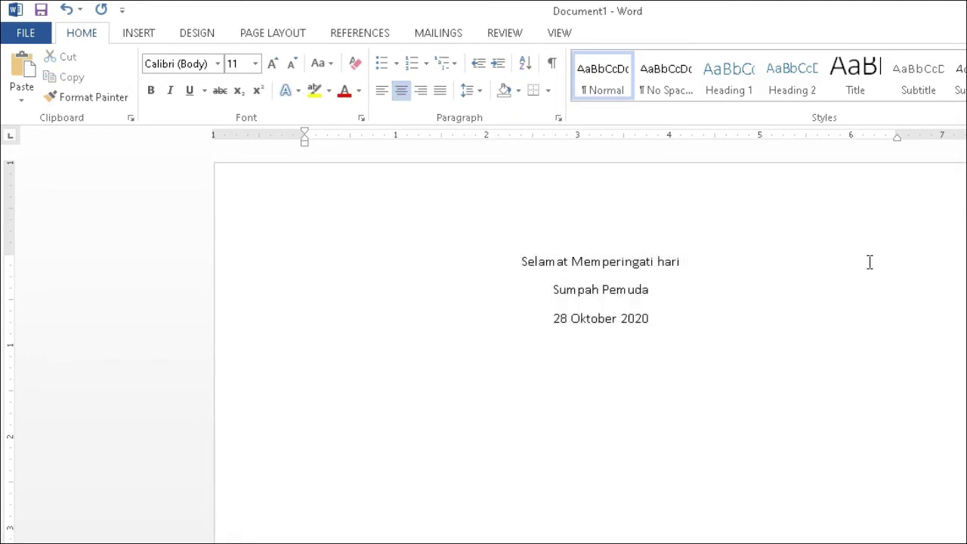
left_click_drag(523, 262, 663, 326)
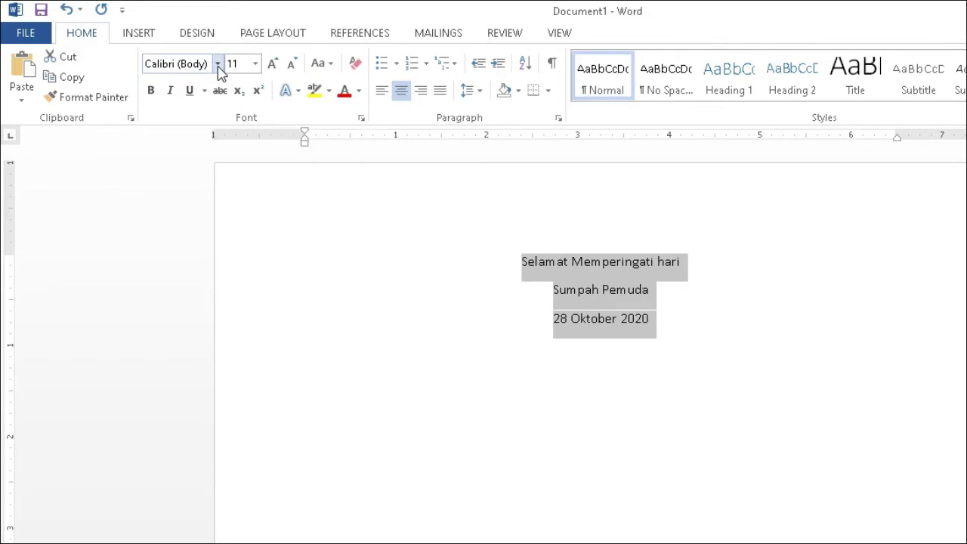
left_click(218, 65)
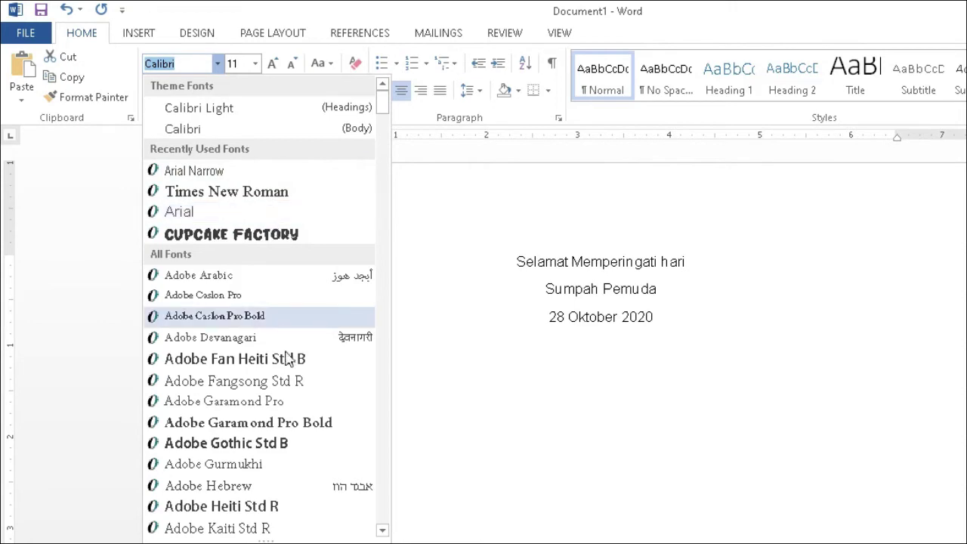
left_click_drag(386, 111, 387, 224)
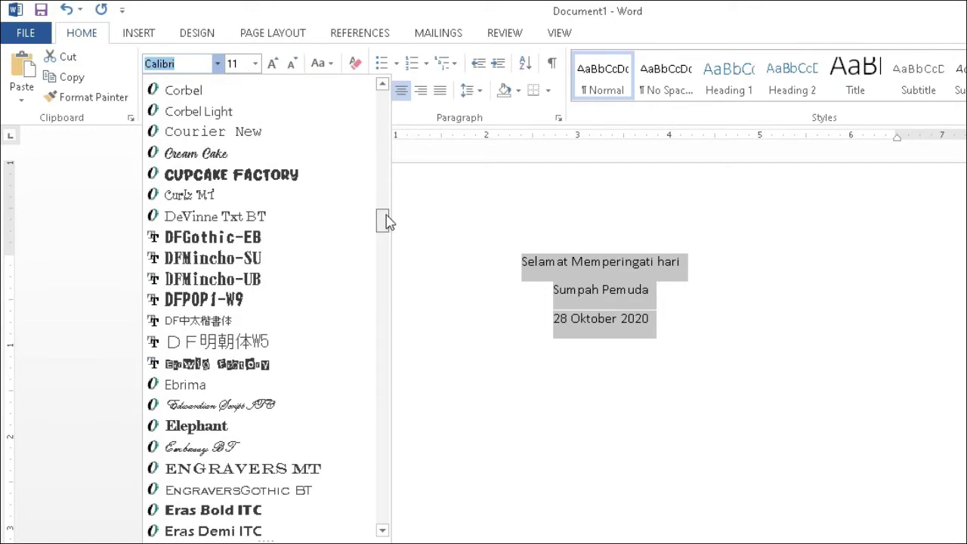
left_click_drag(387, 221, 405, 130)
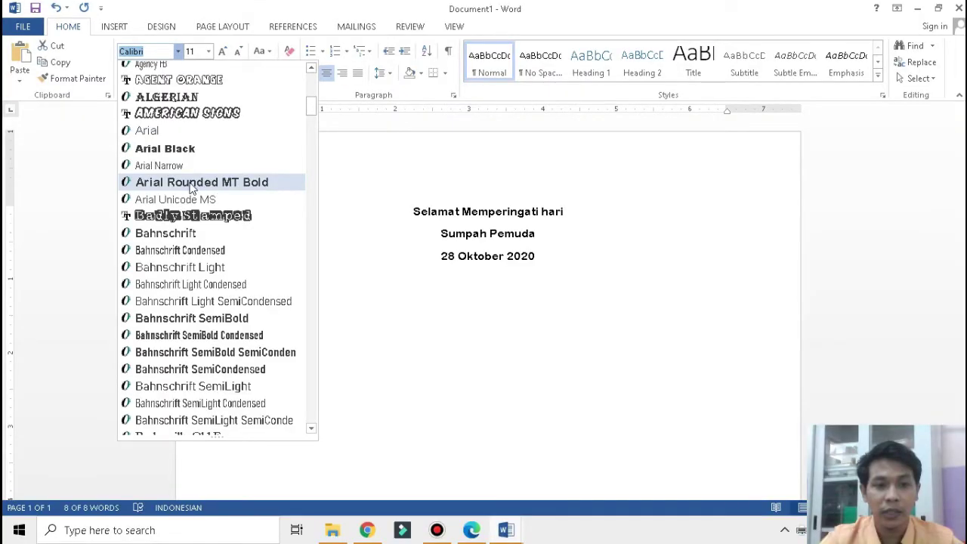
left_click(180, 189)
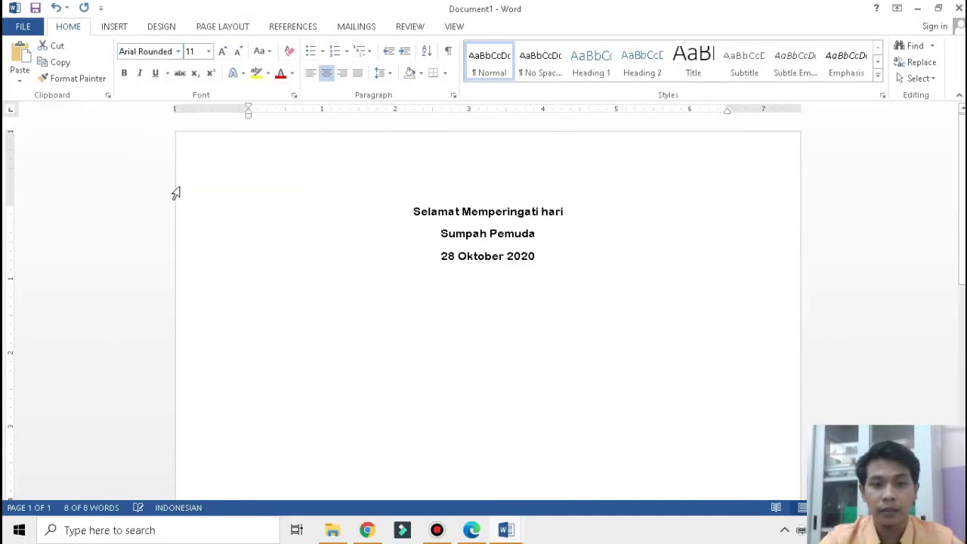
left_click(127, 76)
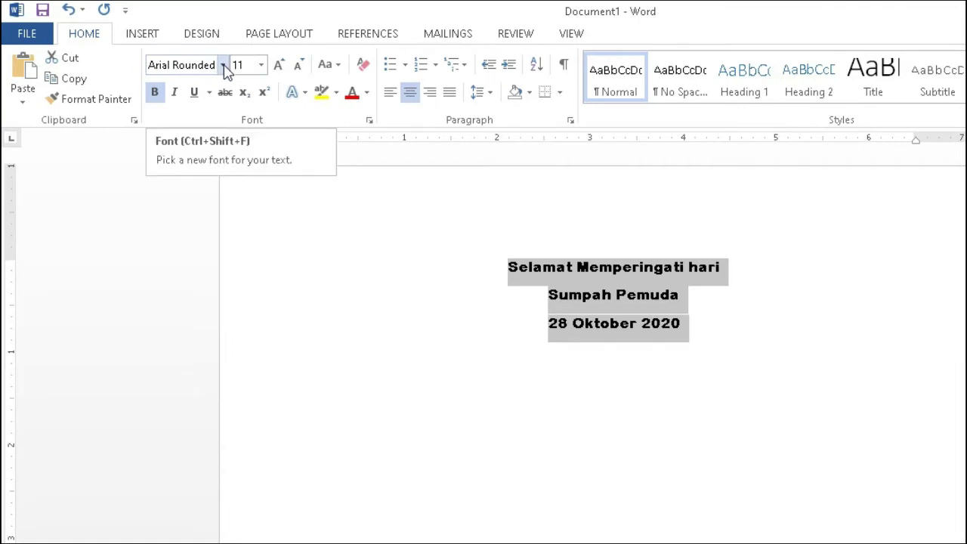
- Change the font size of the three bold greeting lines to 24 point
left_click(223, 66)
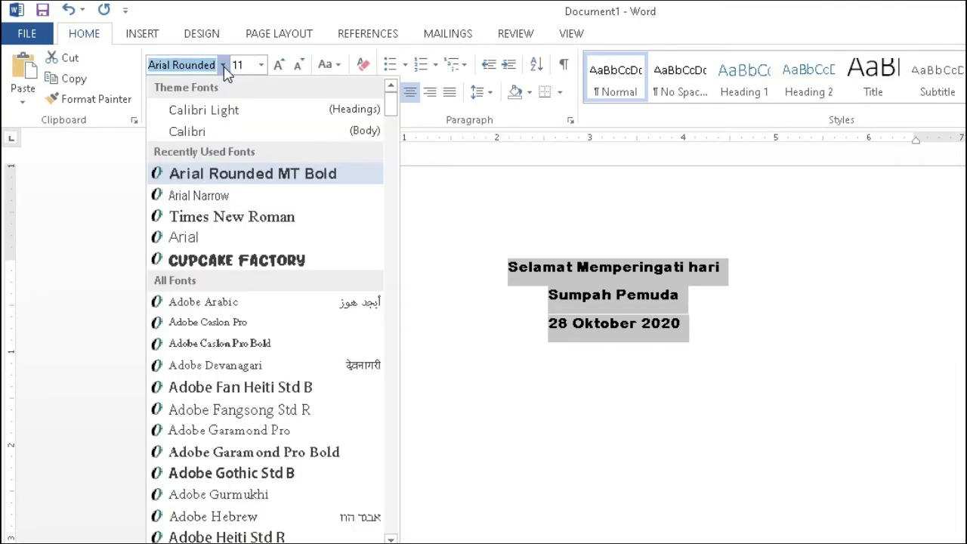
left_click(224, 66)
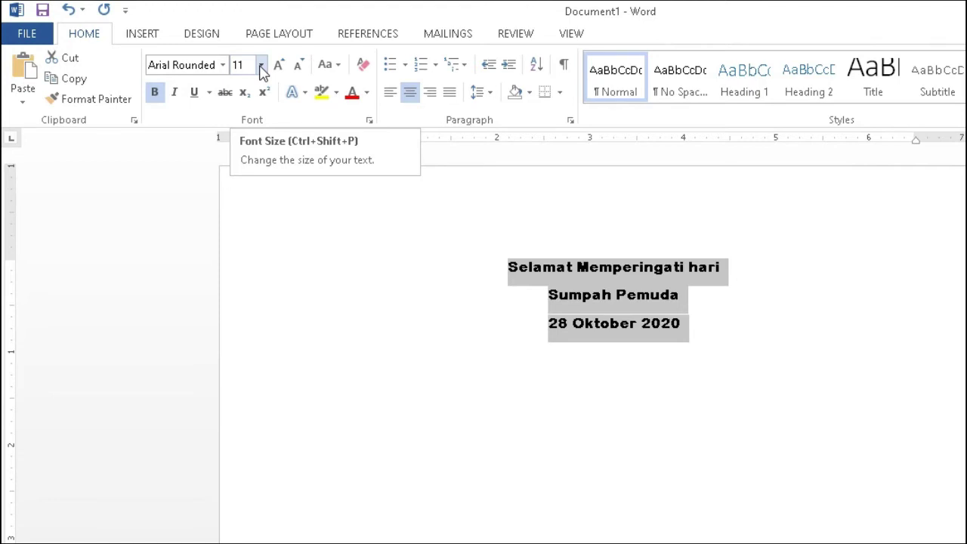
left_click(261, 67)
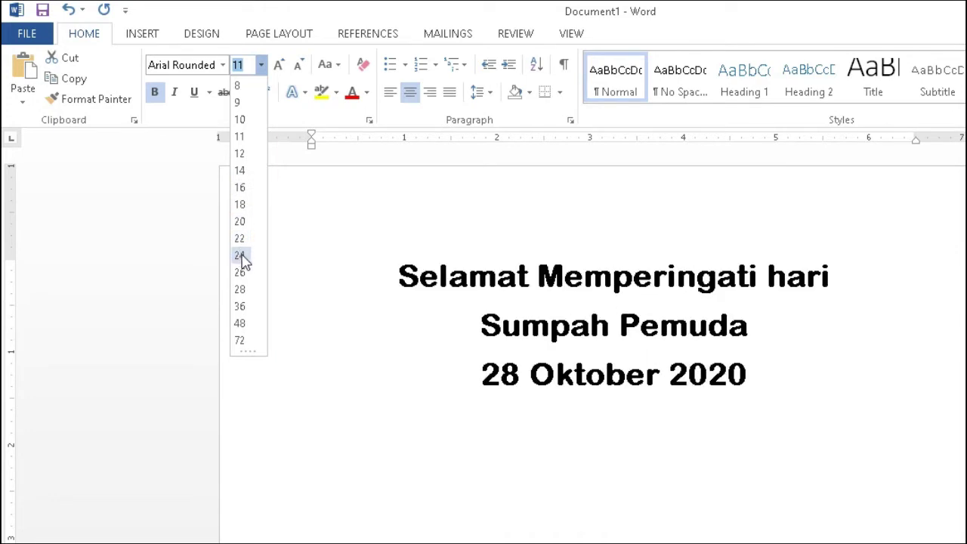
left_click(240, 256)
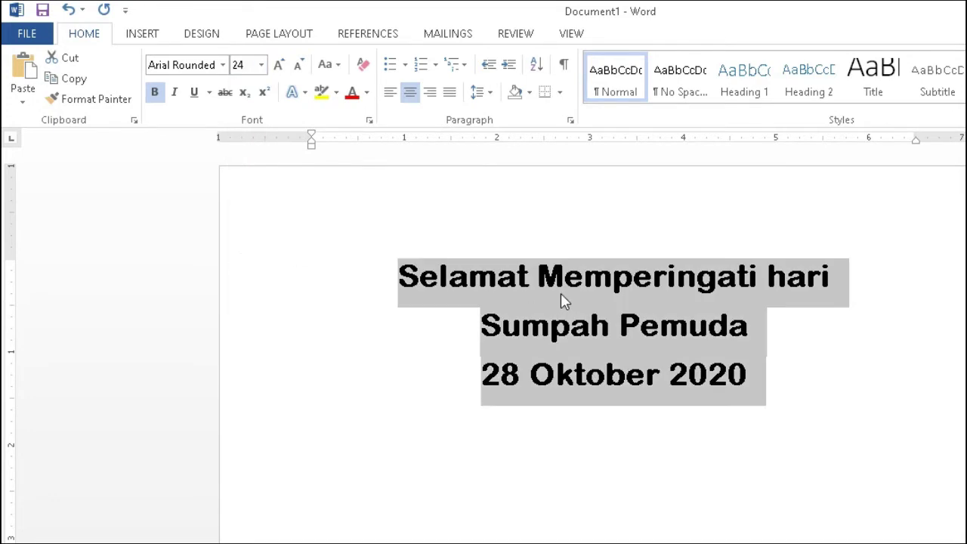
left_click(261, 65)
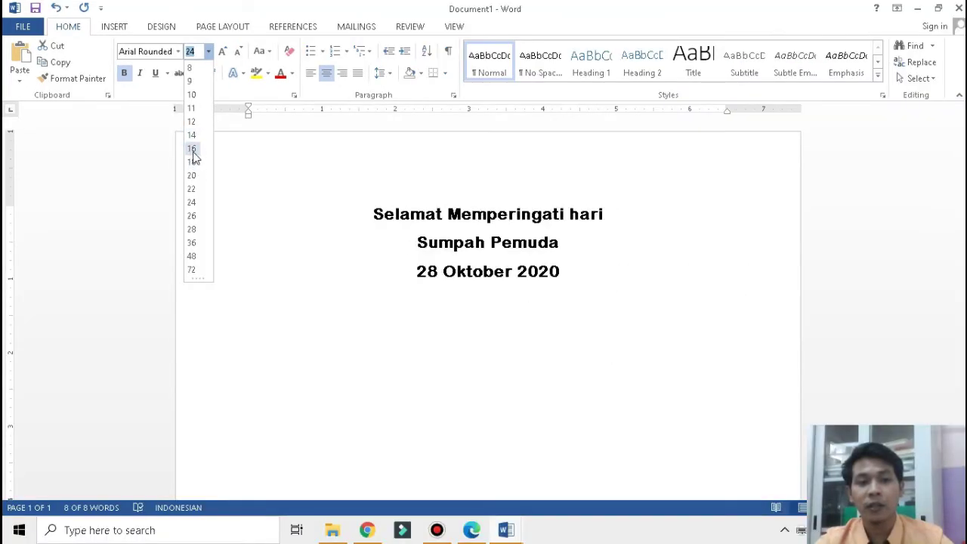
left_click(192, 204)
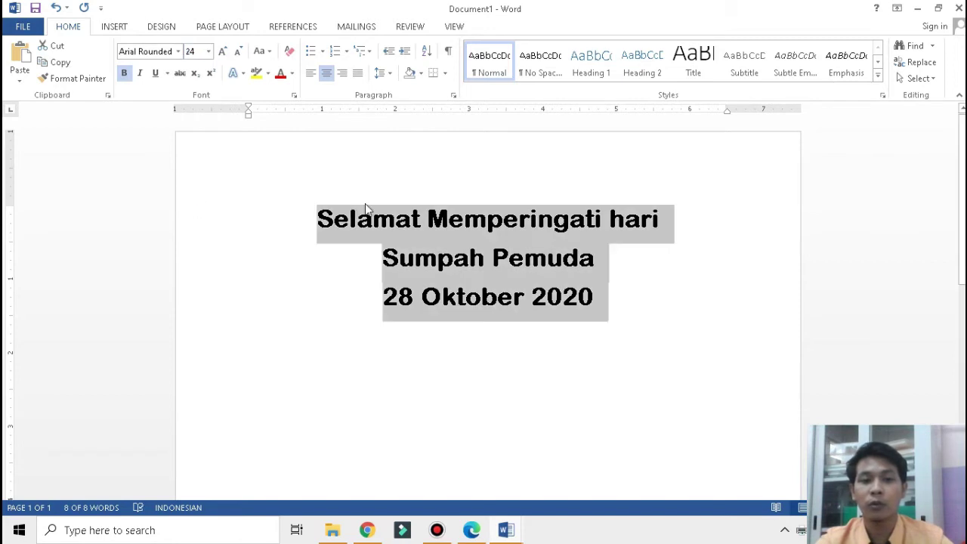
left_click(474, 226)
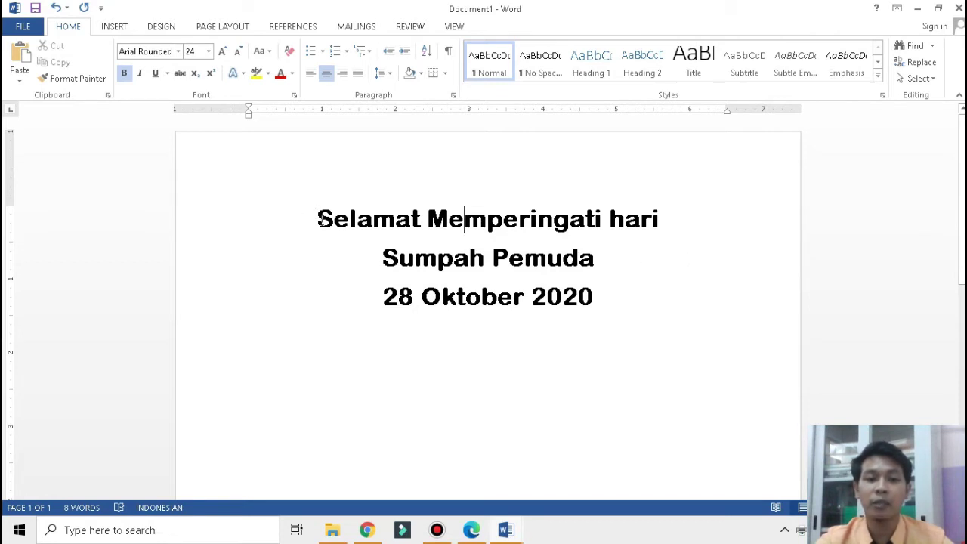
- Colour the line 'Selamat Memperingati hari' red
left_click_drag(318, 219, 660, 219)
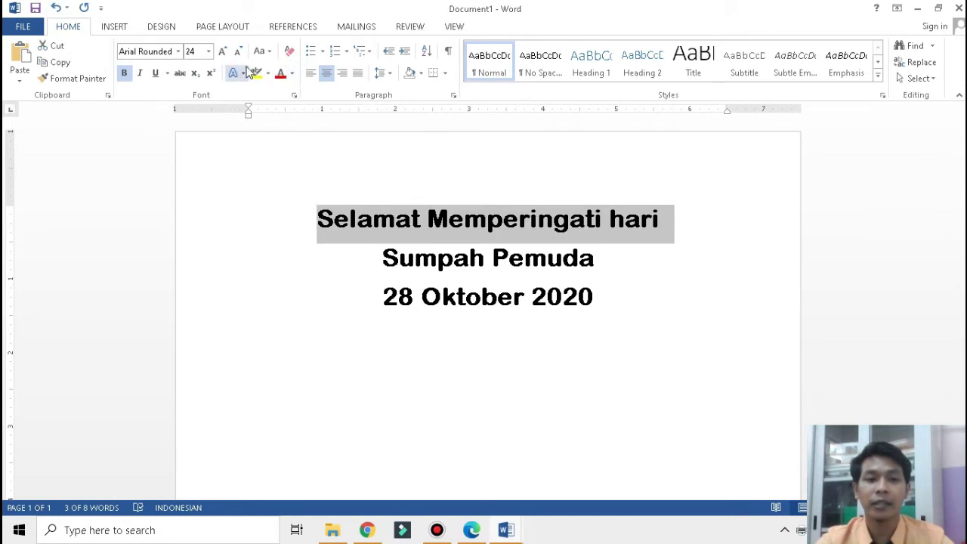
left_click(292, 74)
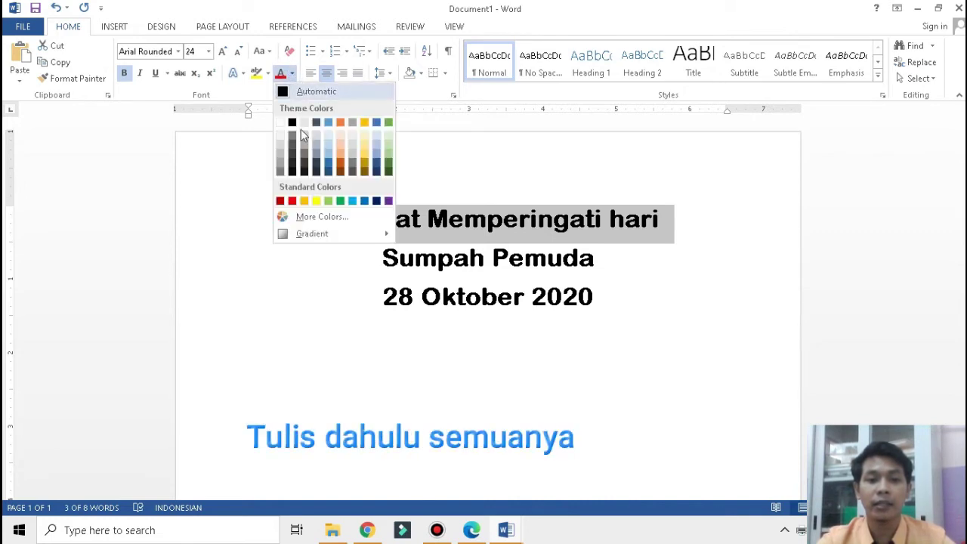
left_click(292, 201)
left_click(400, 262)
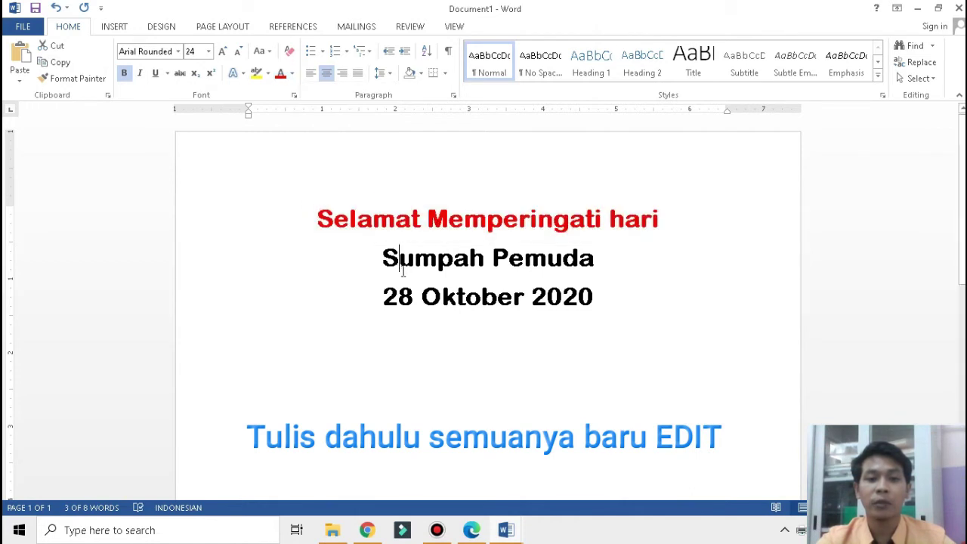
- Make 'Sumpah Pemuda' 48 point and green
left_click_drag(382, 259, 622, 255)
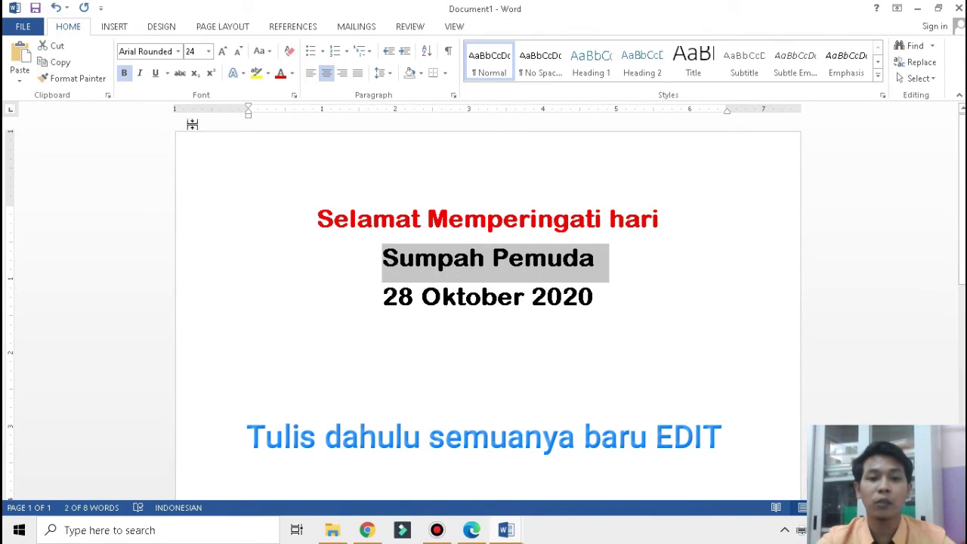
left_click(209, 51)
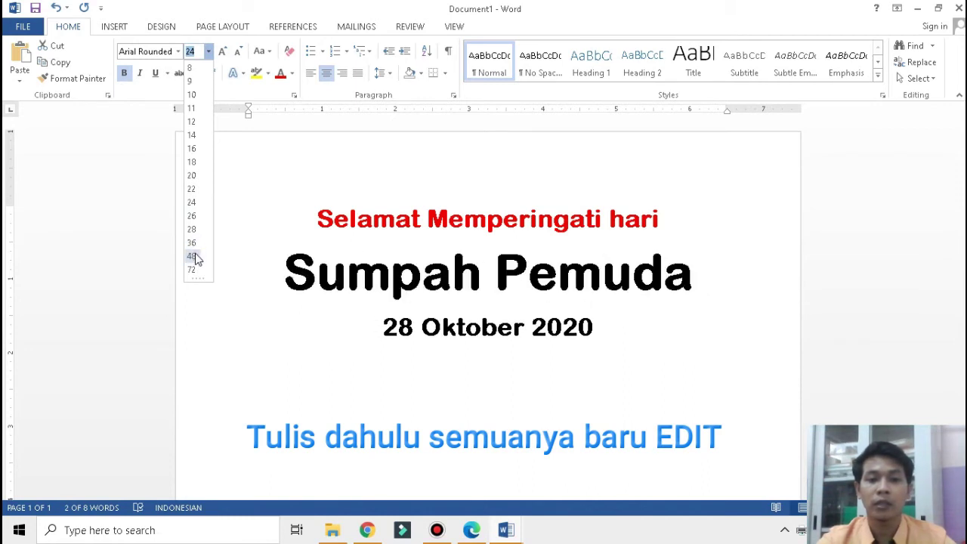
left_click(192, 257)
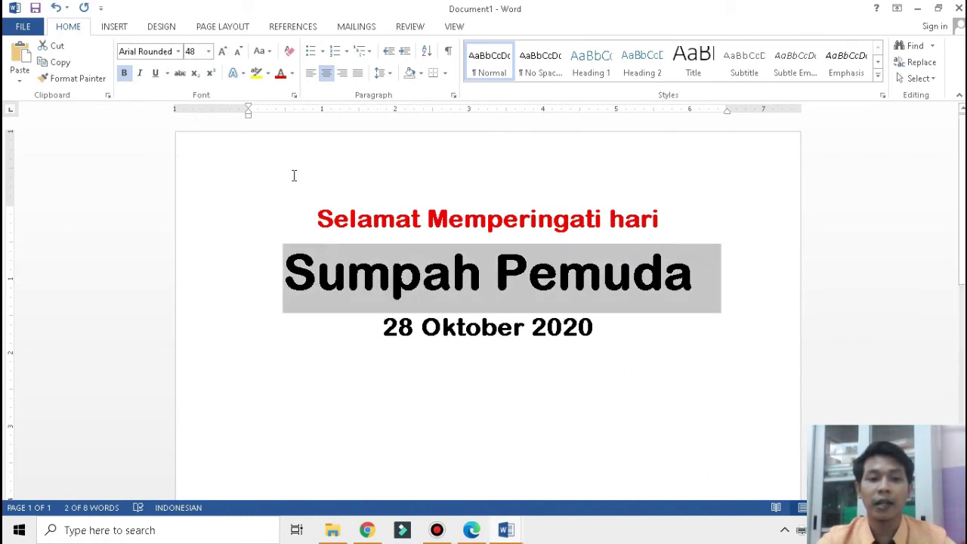
left_click(292, 74)
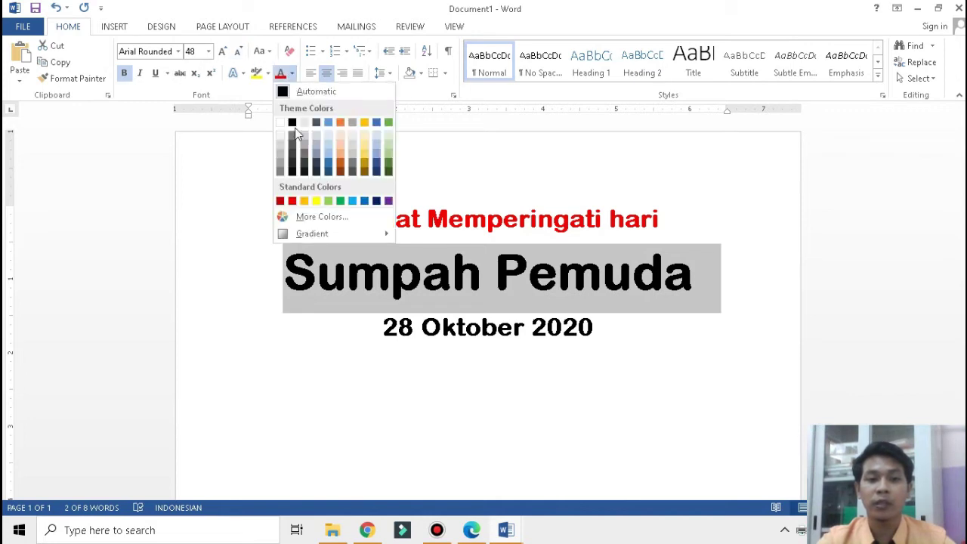
left_click(342, 204)
left_click(381, 328)
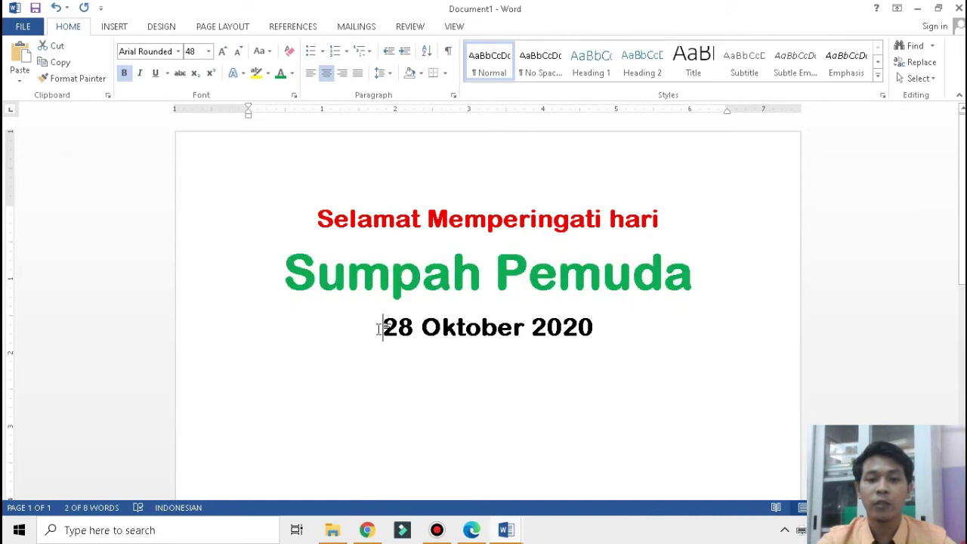
- Colour the date line '28 Oktober 2020' blue
triple_click(420, 325)
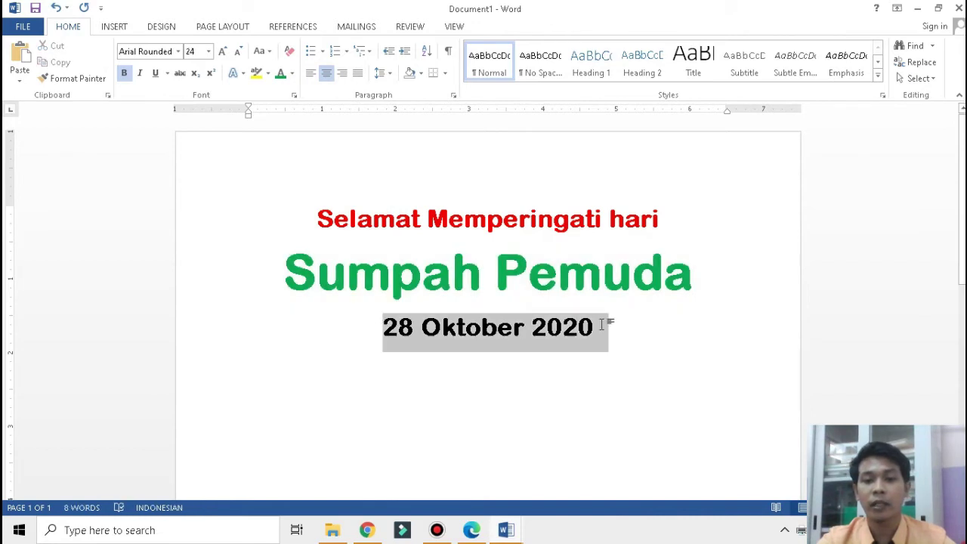
left_click(292, 73)
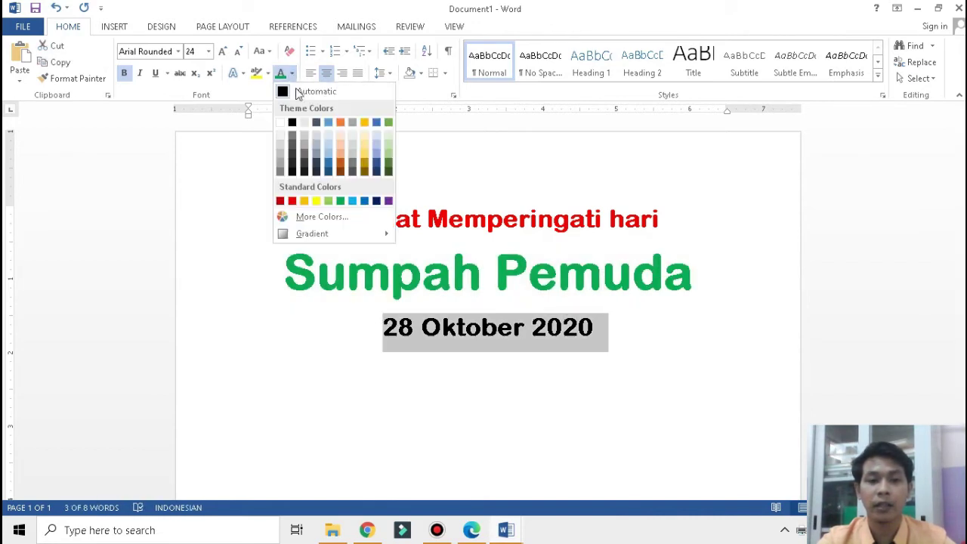
left_click(365, 201)
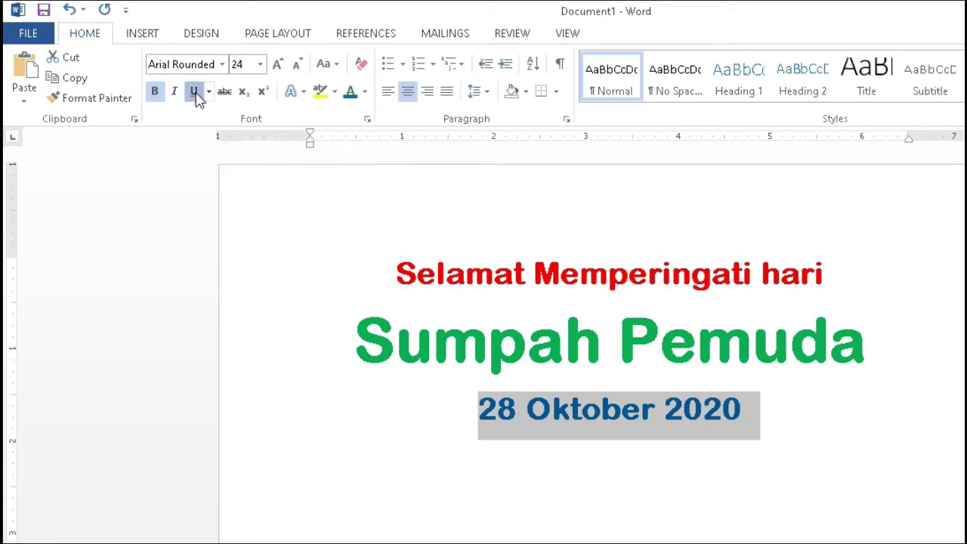
- Underline the whole '28 Oktober 2020' date line
left_click(195, 94)
left_click(623, 417)
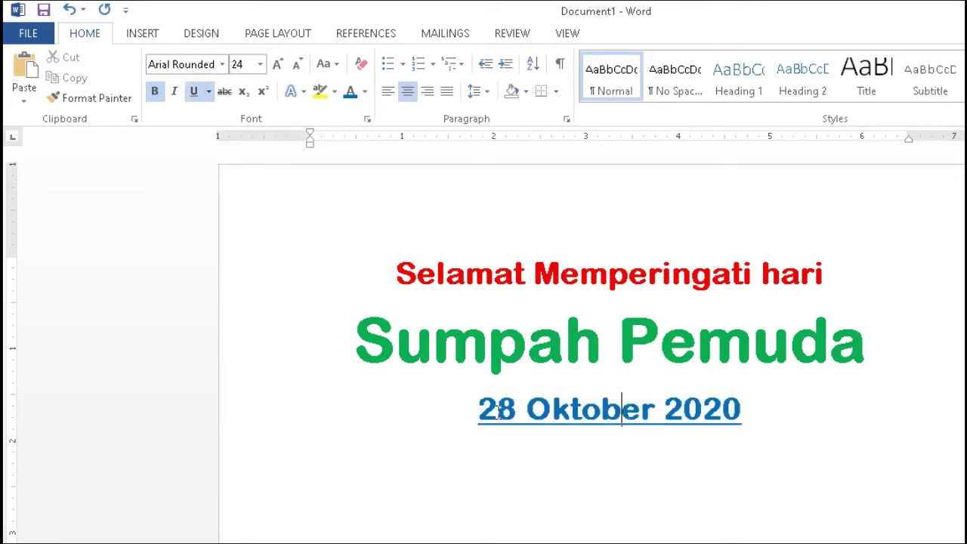
left_click_drag(470, 412, 834, 398)
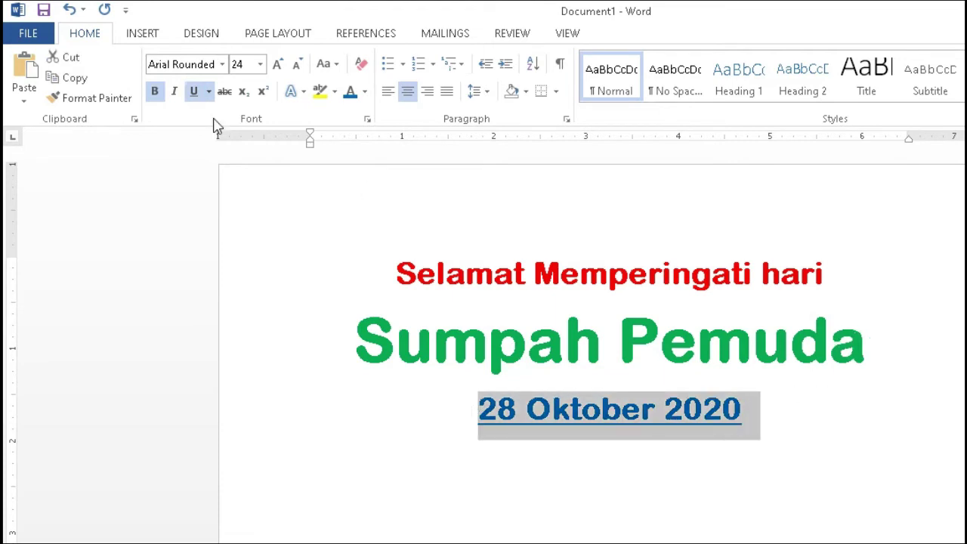
left_click(196, 95)
left_click(196, 94)
left_click(196, 95)
left_click(195, 95)
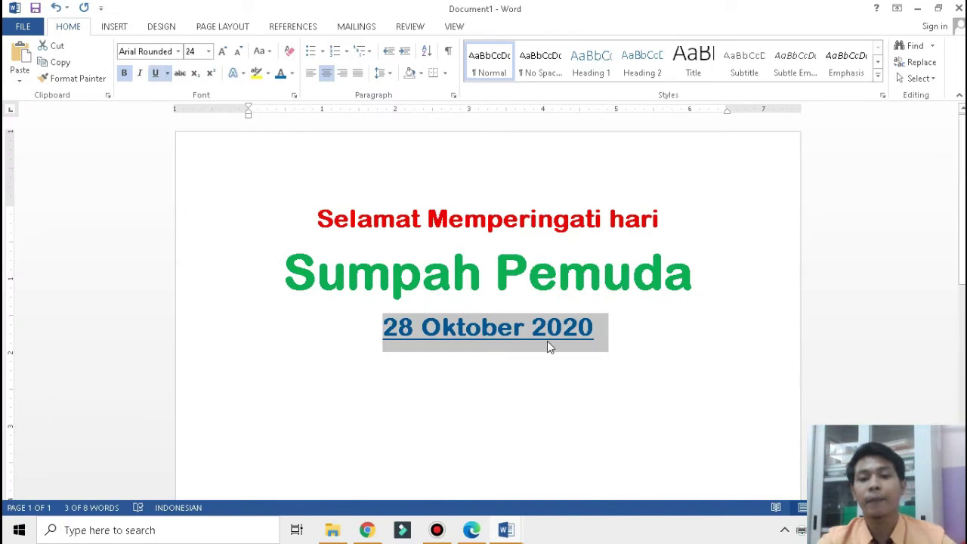
left_click(645, 325)
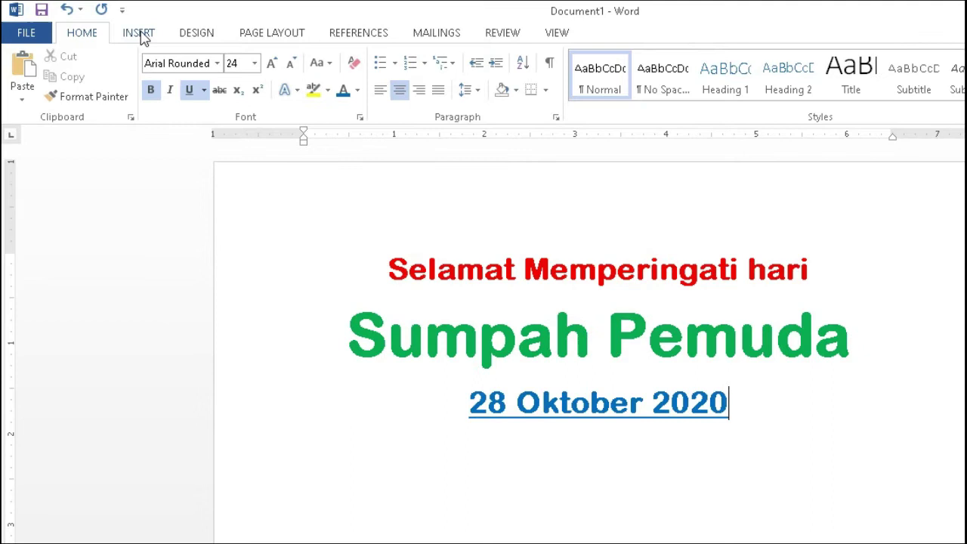
- Pick the Frame shape from Basic Shapes in the Insert Shapes gallery
left_click(143, 39)
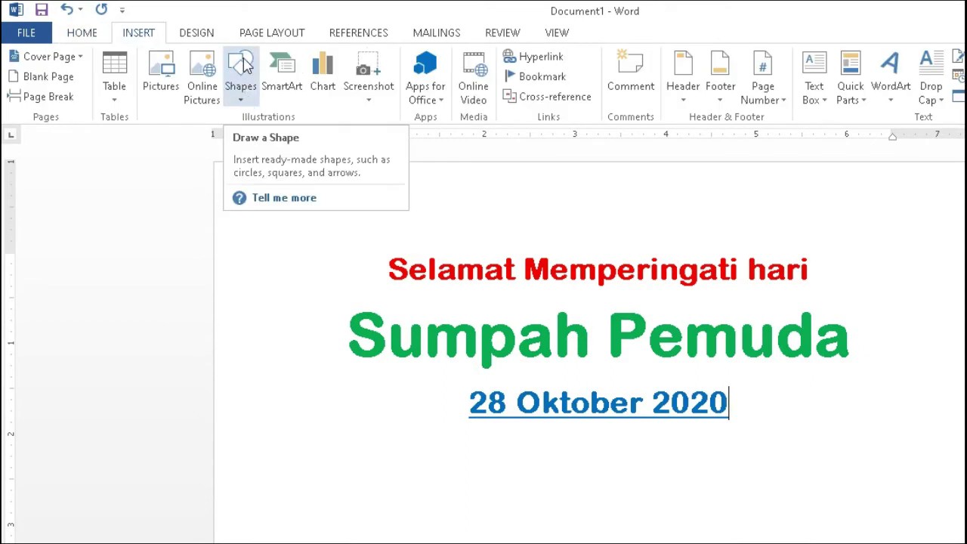
left_click(242, 102)
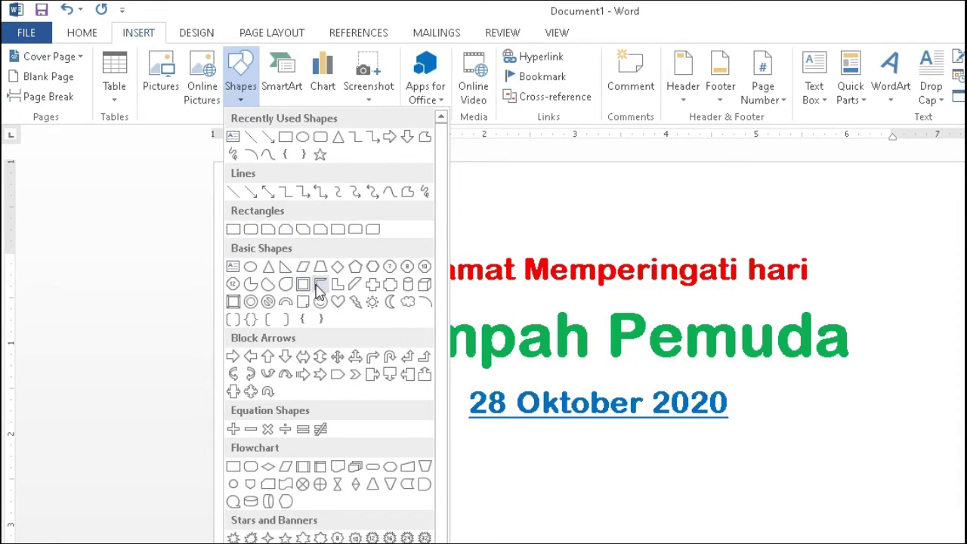
left_click(303, 286)
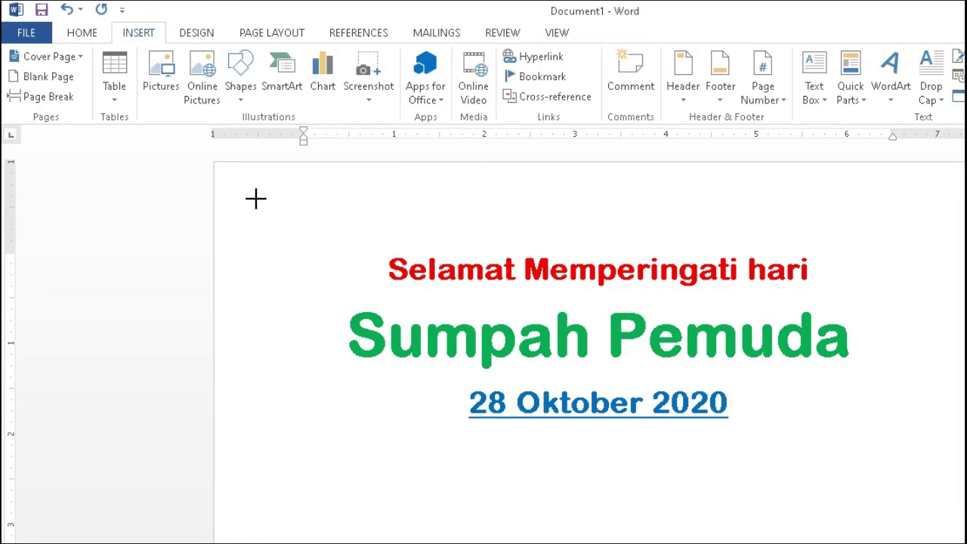
- Draw the Frame over the greeting and stretch it to 7.59 inches wide around all lines
mouse_move(256, 199)
left_mouse_down()
mouse_move(472, 392)
mouse_move(588, 459)
left_mouse_up()
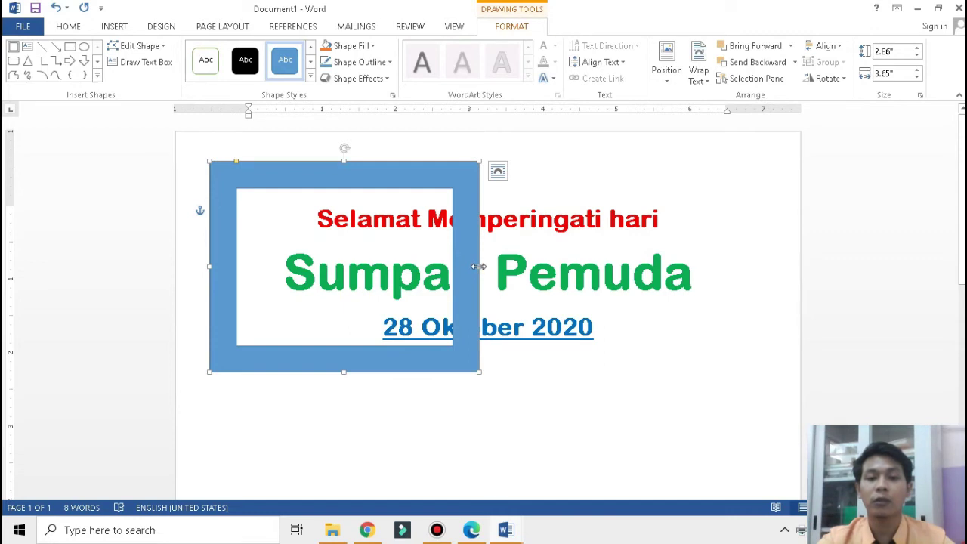
left_click_drag(479, 266, 748, 284)
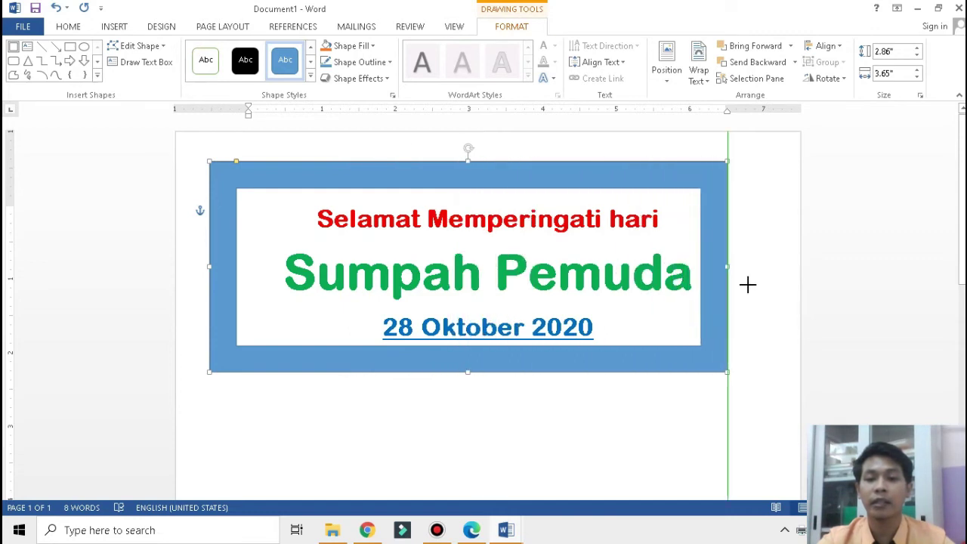
left_click_drag(747, 284, 770, 286)
left_click(711, 265)
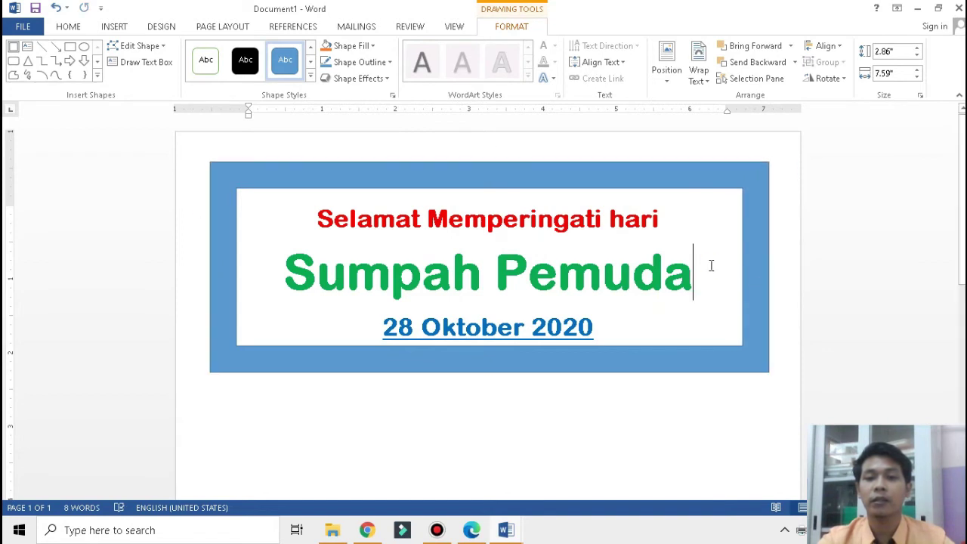
left_click(725, 175)
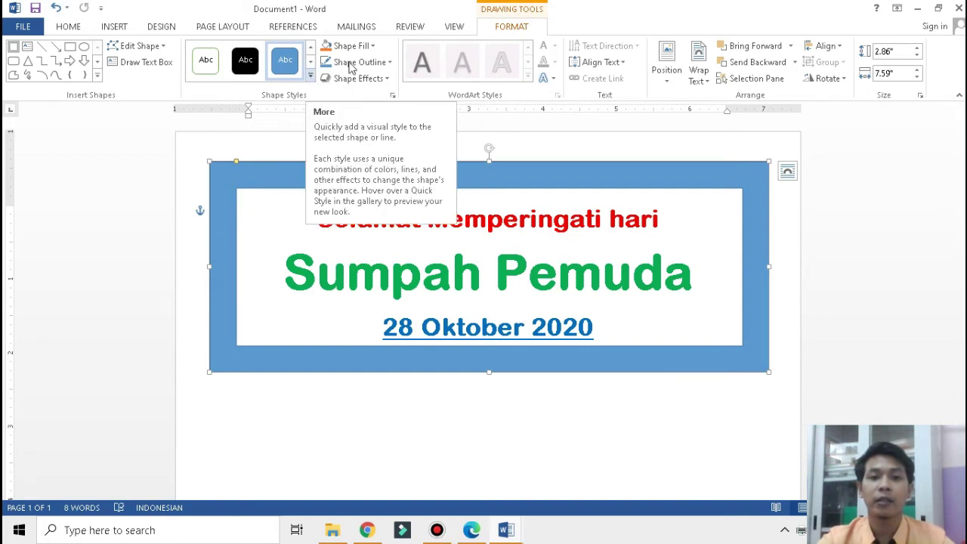
- Apply a darker blue gradient shape style to the frame
left_click(310, 76)
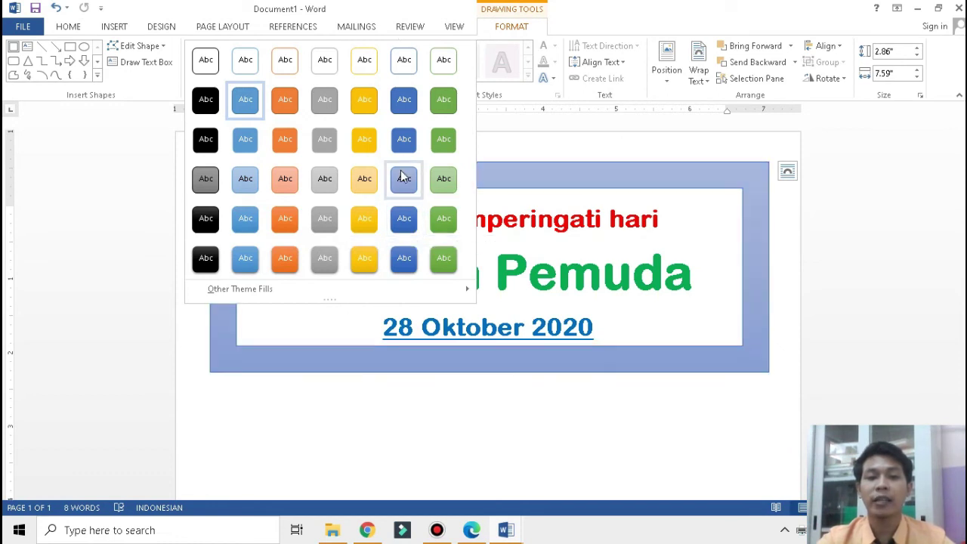
left_click(405, 219)
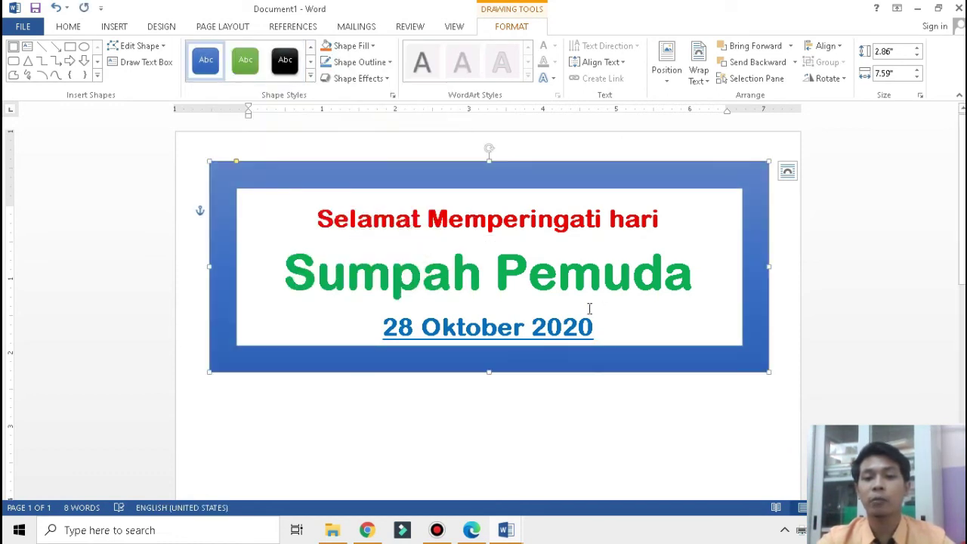
left_click_drag(697, 274, 335, 255)
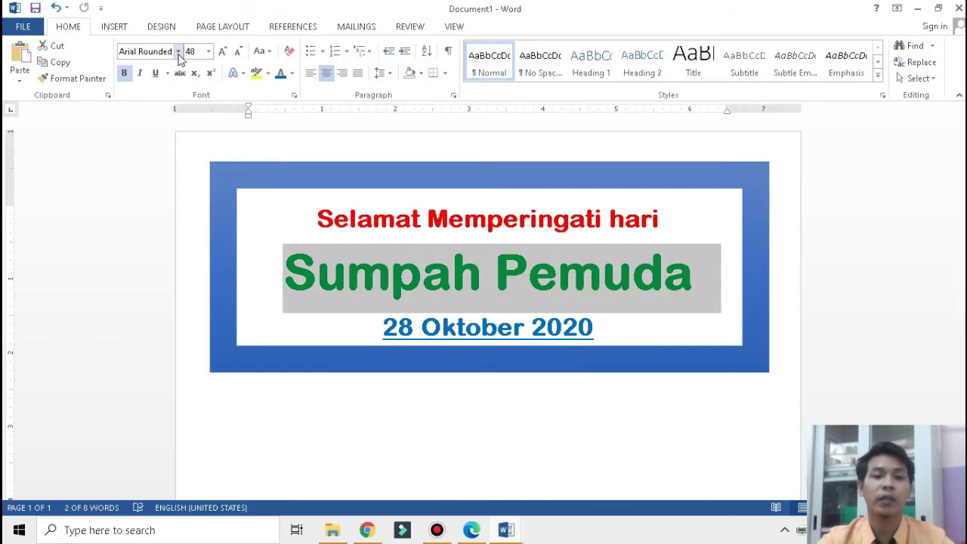
- Change the 'Sumpah Pemuda' title font to Cupcake Factory
left_click(178, 51)
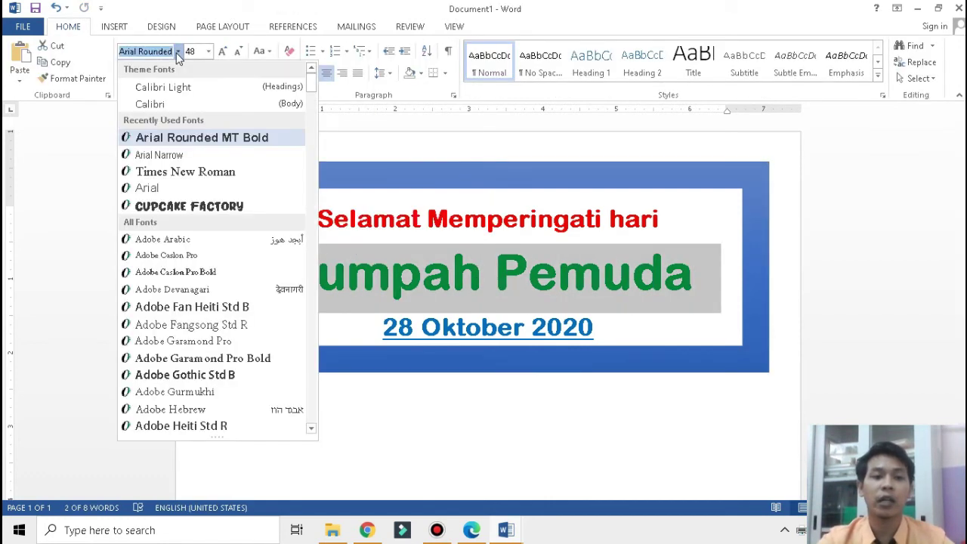
left_click(189, 206)
left_click(421, 325)
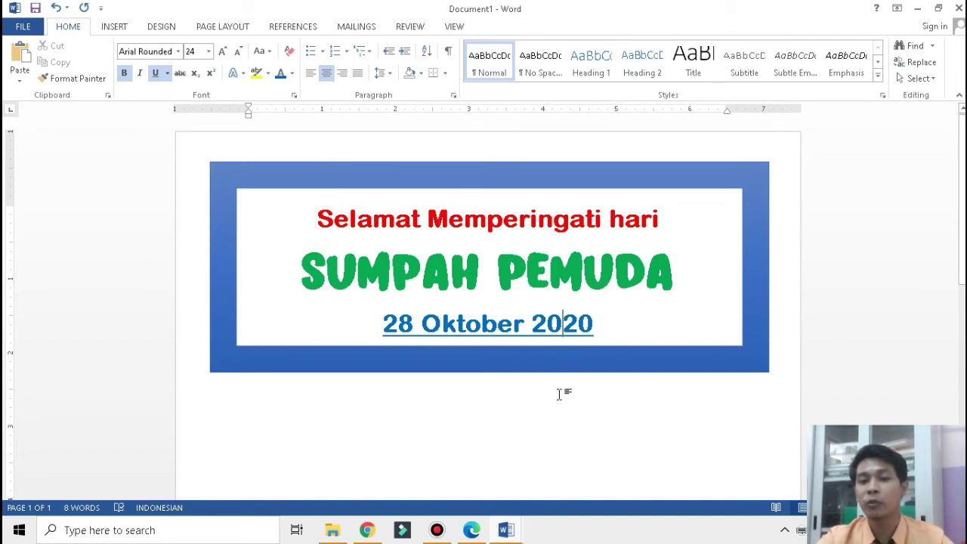
left_click(659, 327)
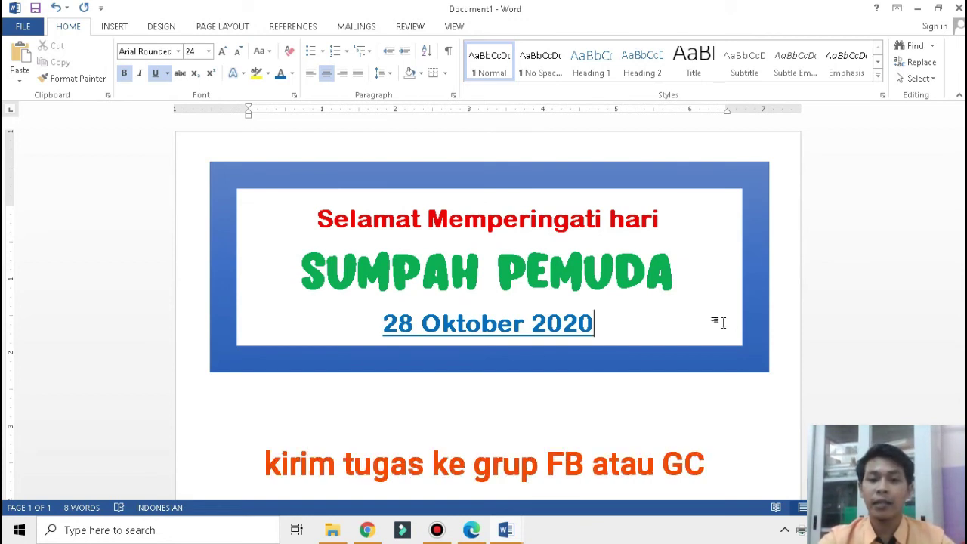
- Draw a rectangle inside the blue frame, about 2.44 by 7.14 inches
left_click(597, 183)
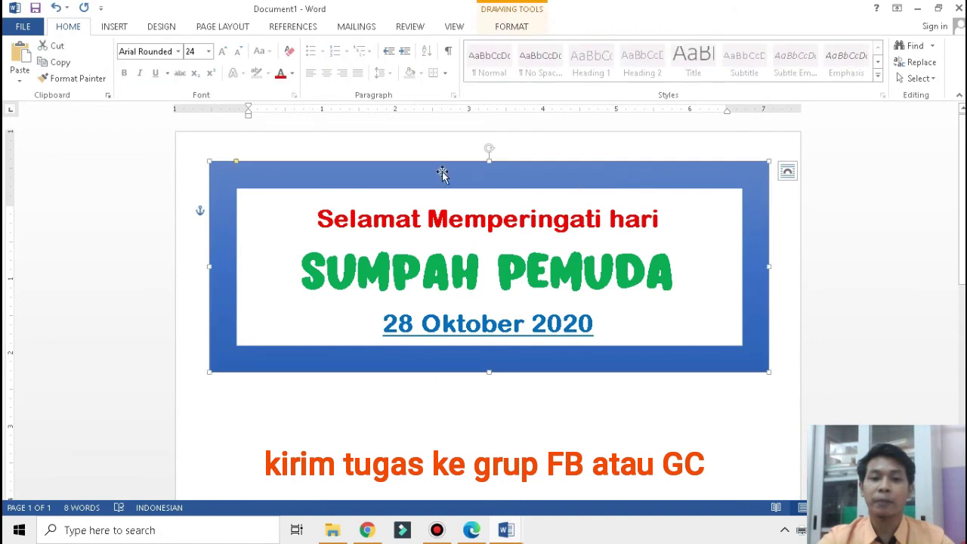
left_click(115, 28)
left_click(197, 72)
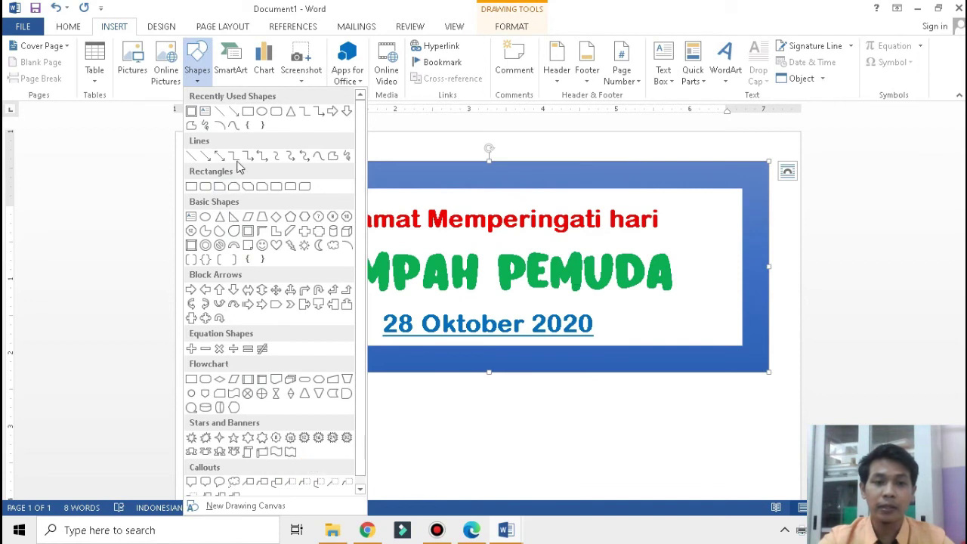
left_click(242, 113)
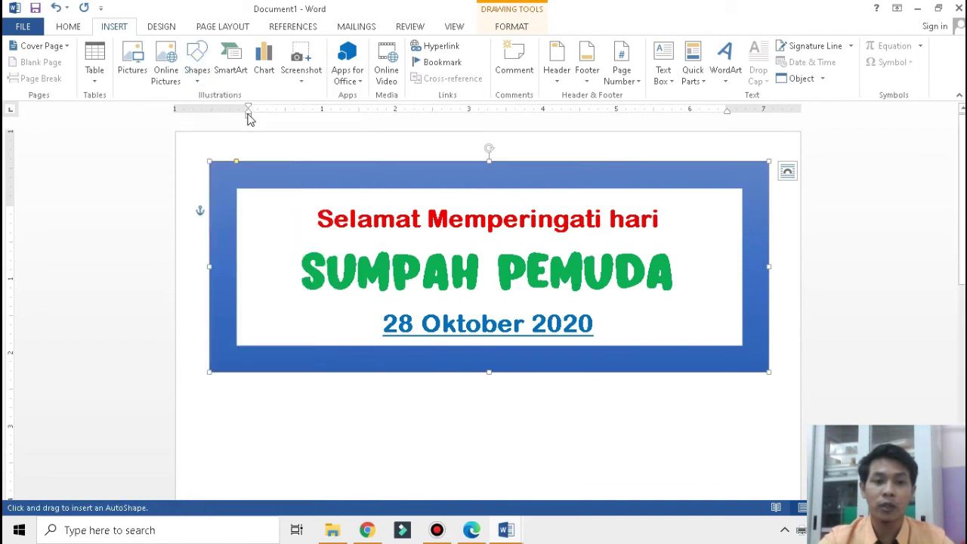
left_click_drag(226, 176, 753, 356)
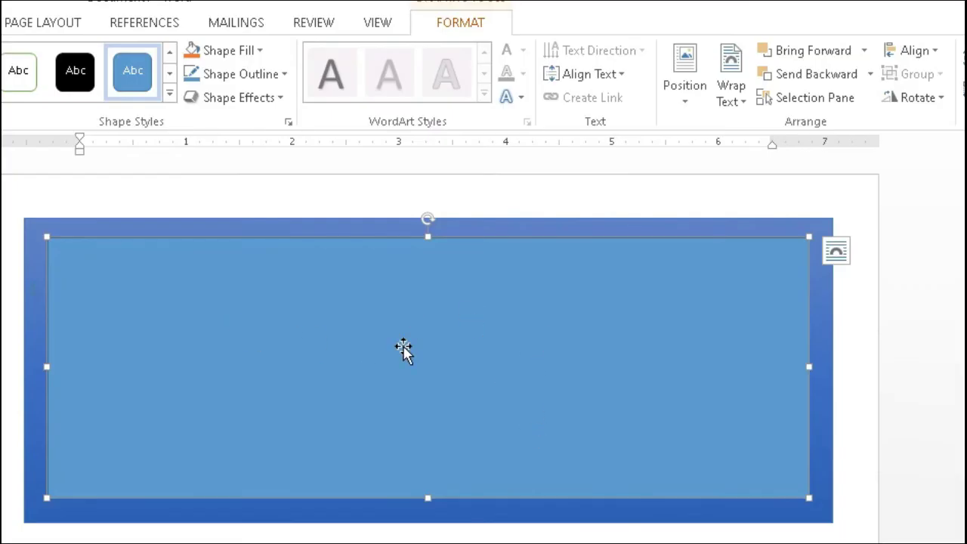
- Set the rectangle's wrapping to Behind Text and give it a yellow gradient style
left_click(741, 102)
left_click(721, 184)
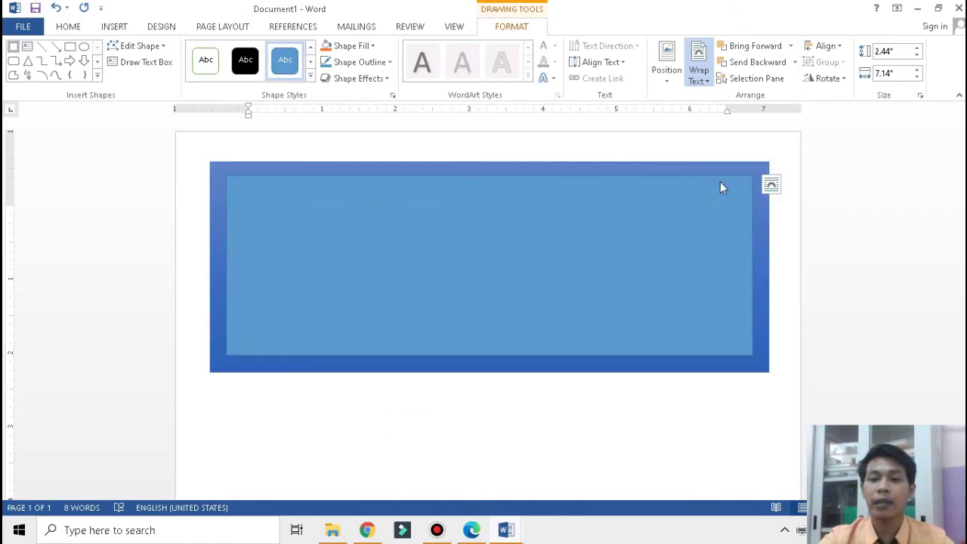
left_click(311, 76)
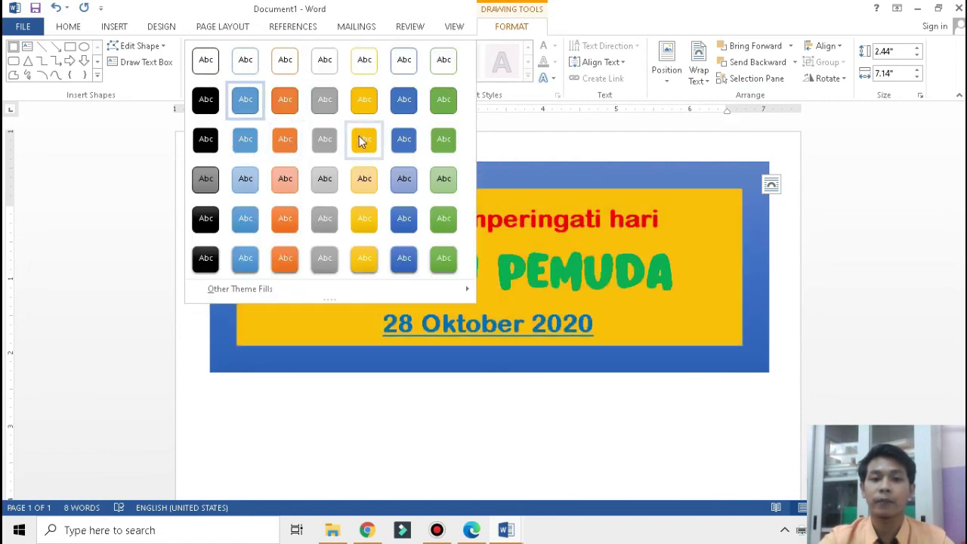
left_click(367, 219)
left_click(829, 225)
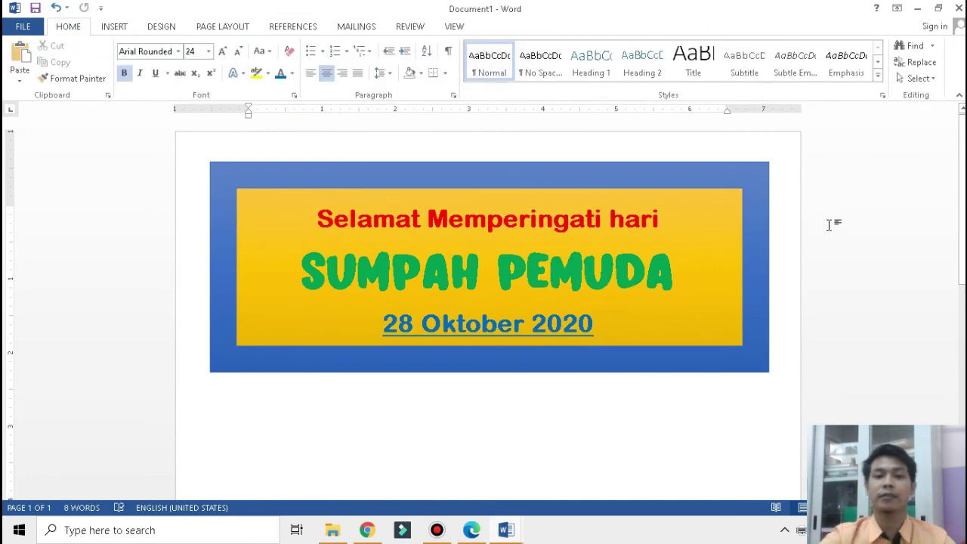